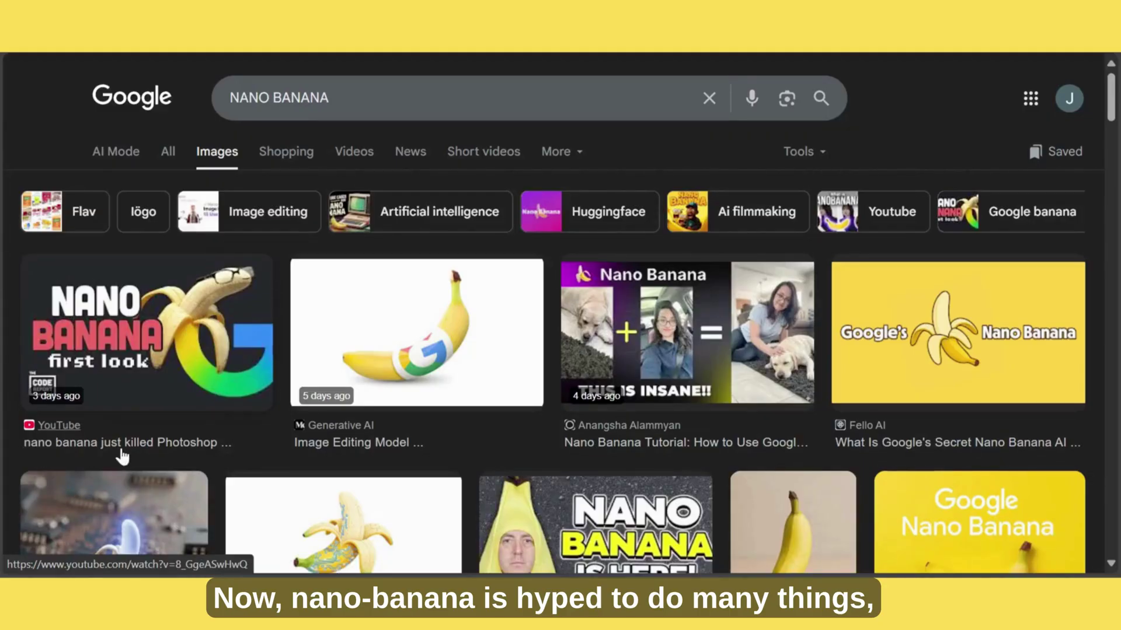
# Scroll down through the Google Images results for NANO BANANA.
pyautogui.scroll(-6, 673, 357)
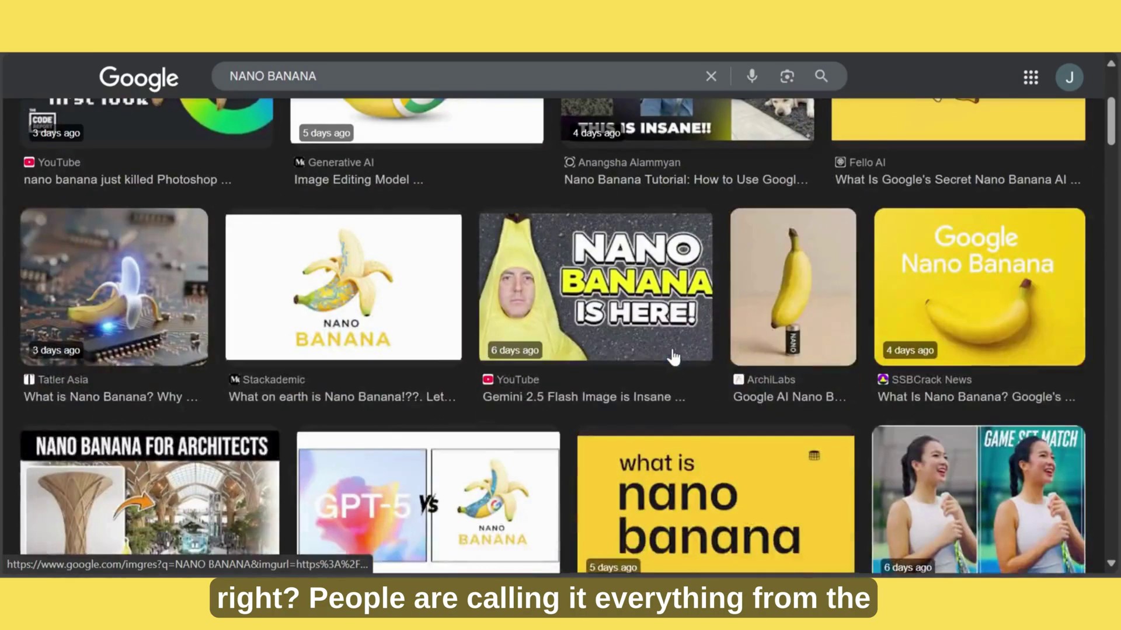
pyautogui.scroll(-4, 683, 370)
pyautogui.scroll(-10, 569, 353)
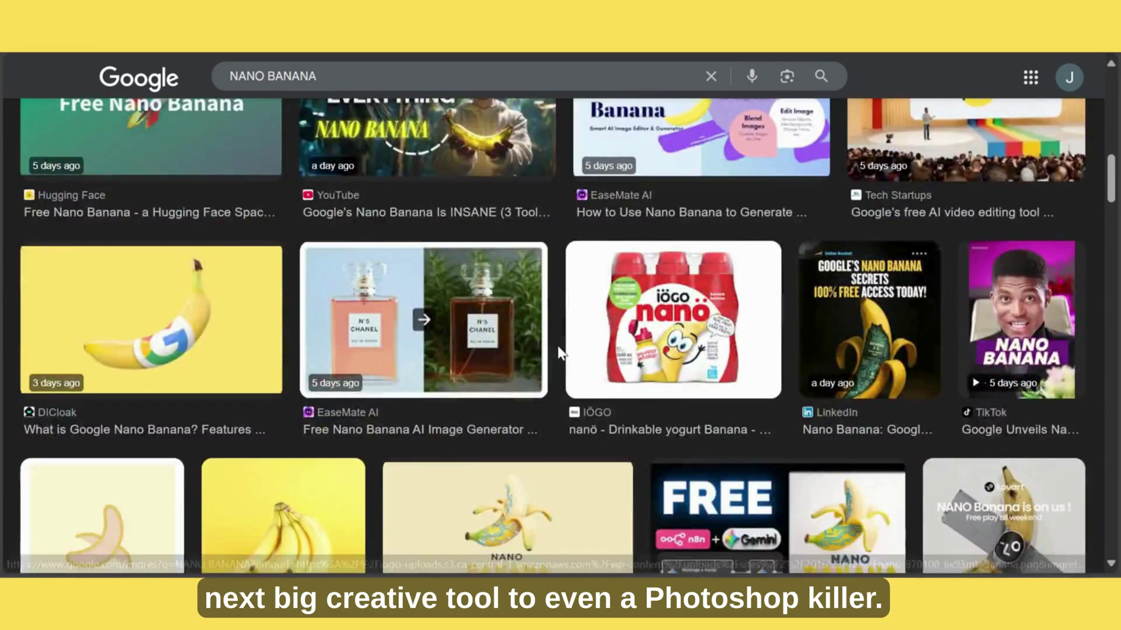
pyautogui.scroll(-12, 534, 351)
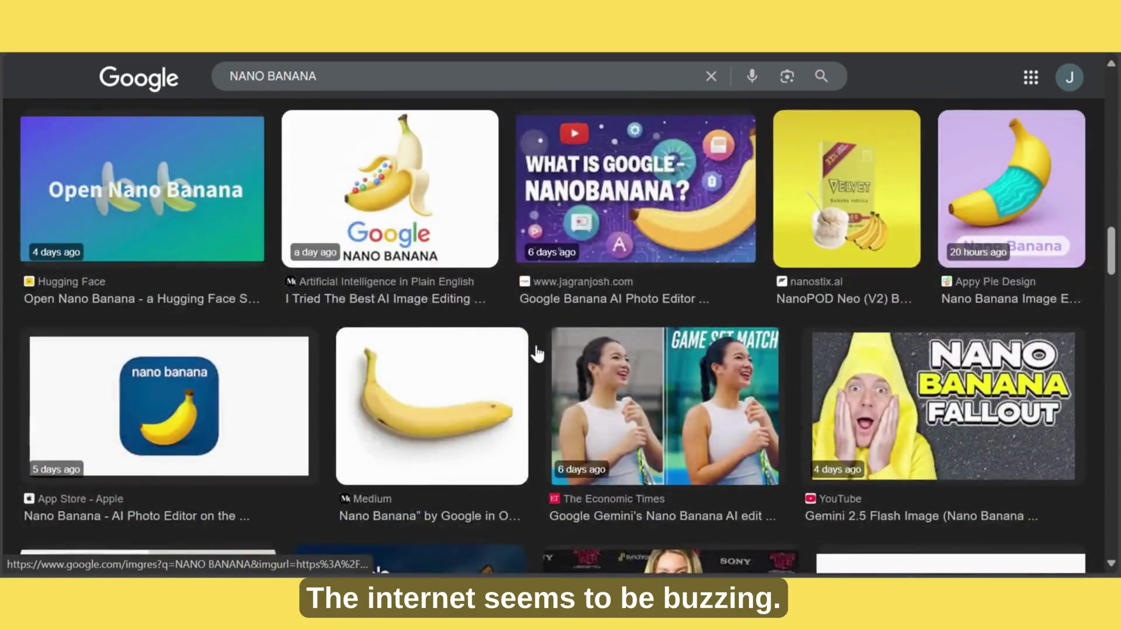
pyautogui.scroll(-5, 350, 385)
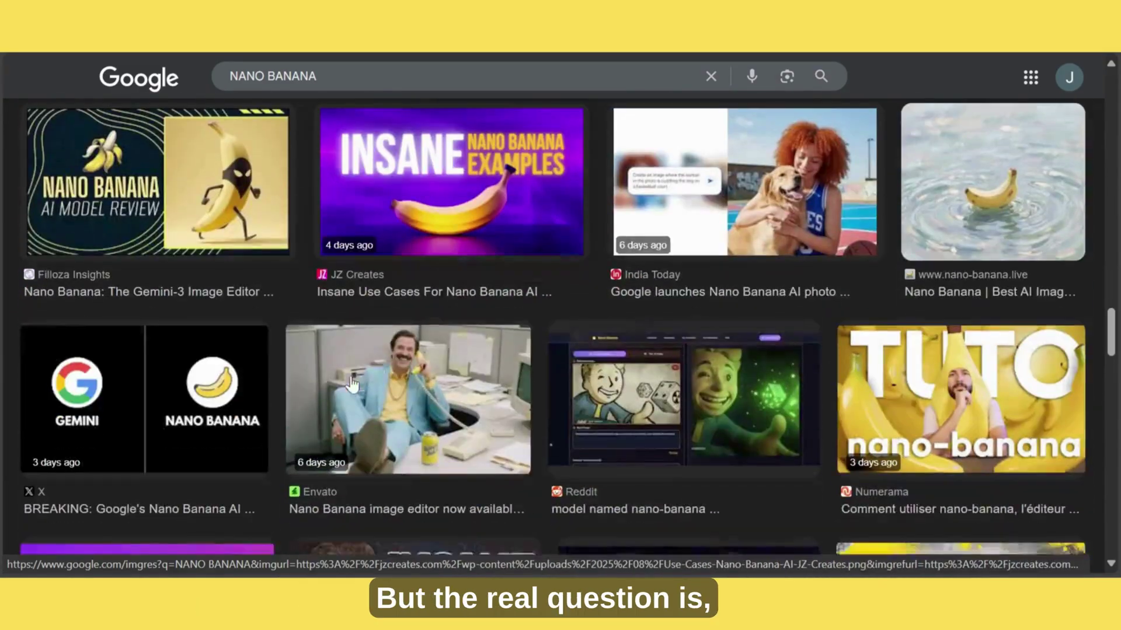
pyautogui.scroll(-5, 563, 379)
pyautogui.scroll(-10, 563, 377)
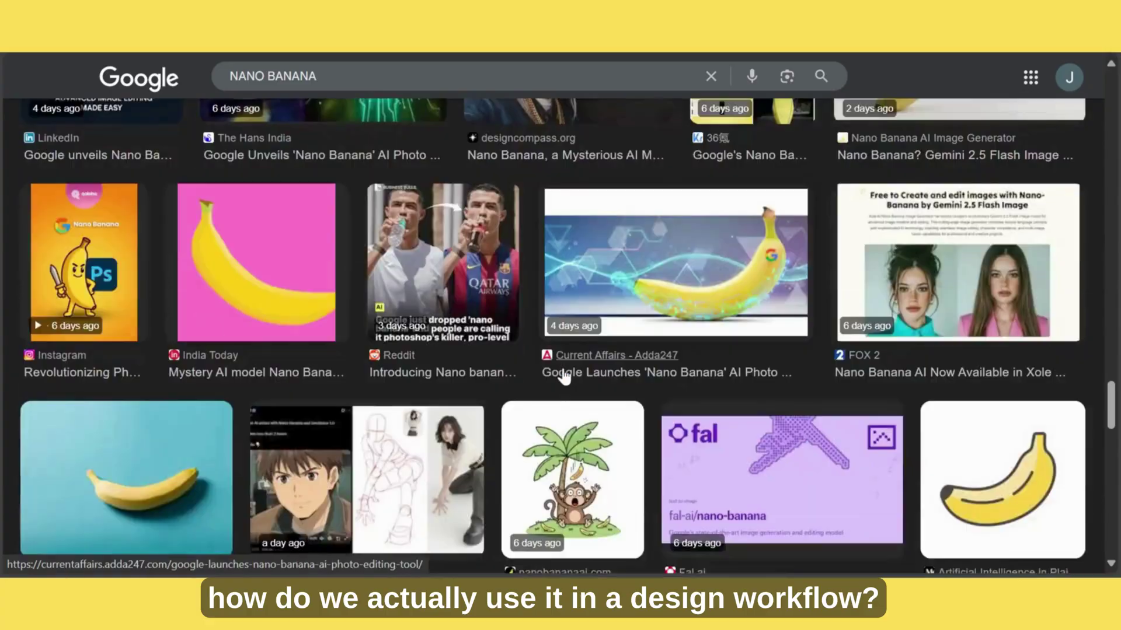
pyautogui.scroll(-4, 582, 282)
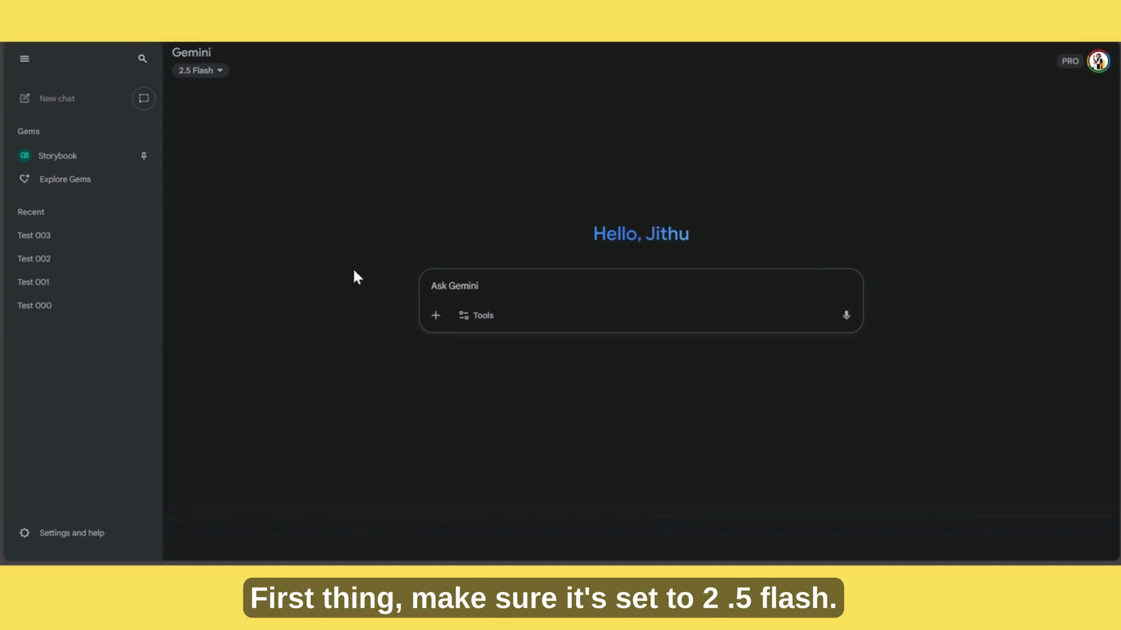
# Keep the model on 2.5 Flash and switch the prompt to the Create images tool.
pyautogui.click(219, 74)
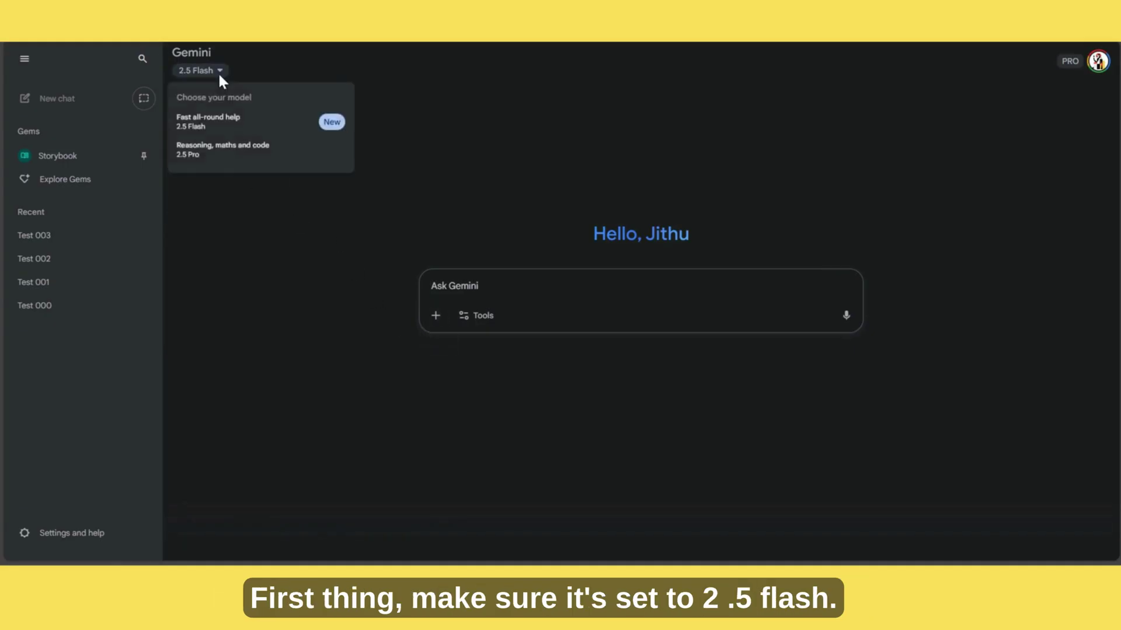
pyautogui.click(218, 71)
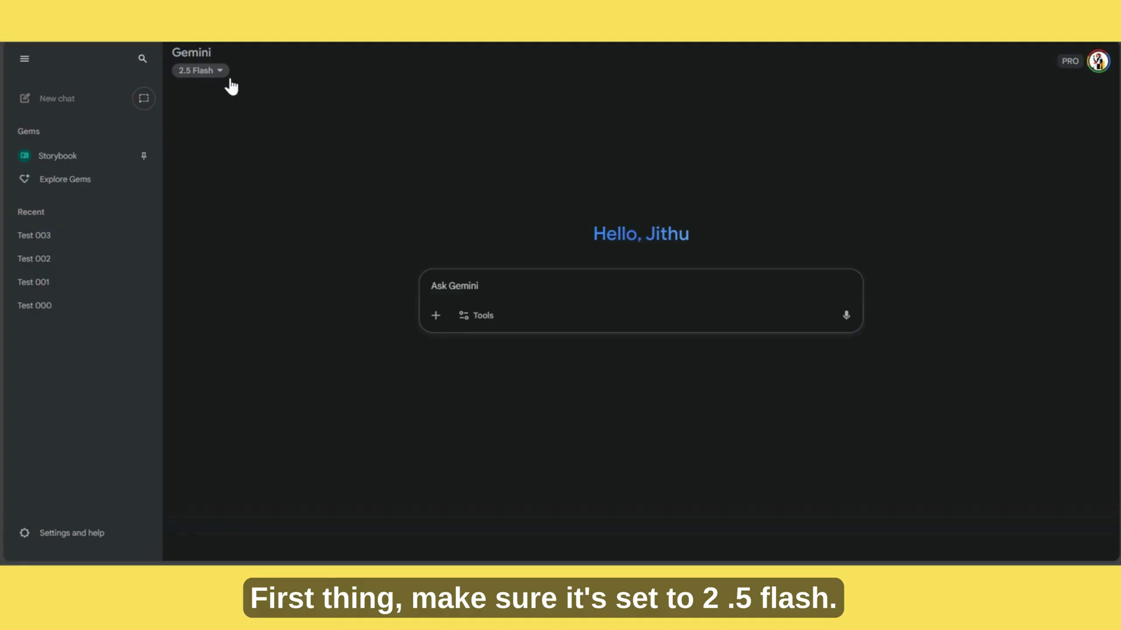
pyautogui.click(471, 326)
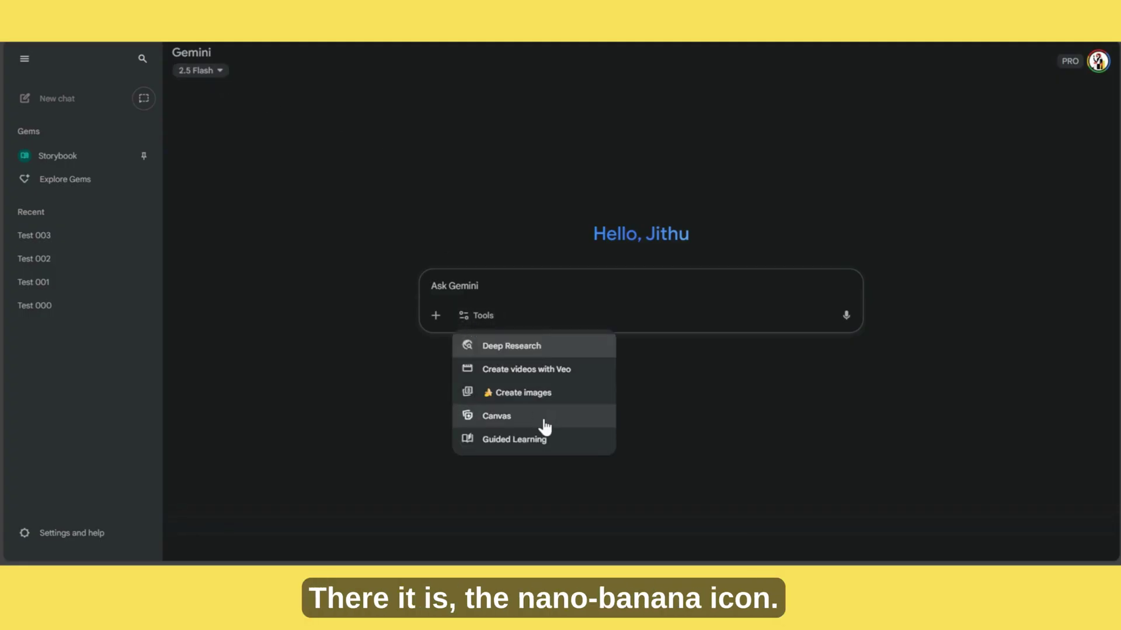
pyautogui.click(509, 393)
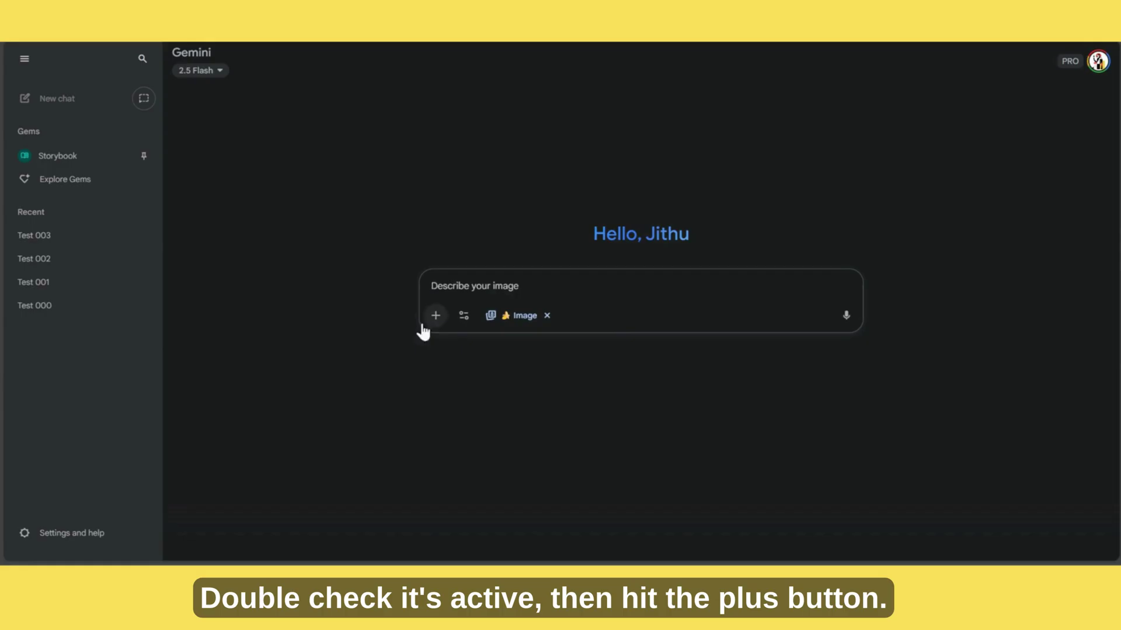
# Upload Sketch.jpg from the computer and attach it to the prompt.
pyautogui.click(435, 318)
pyautogui.click(479, 239)
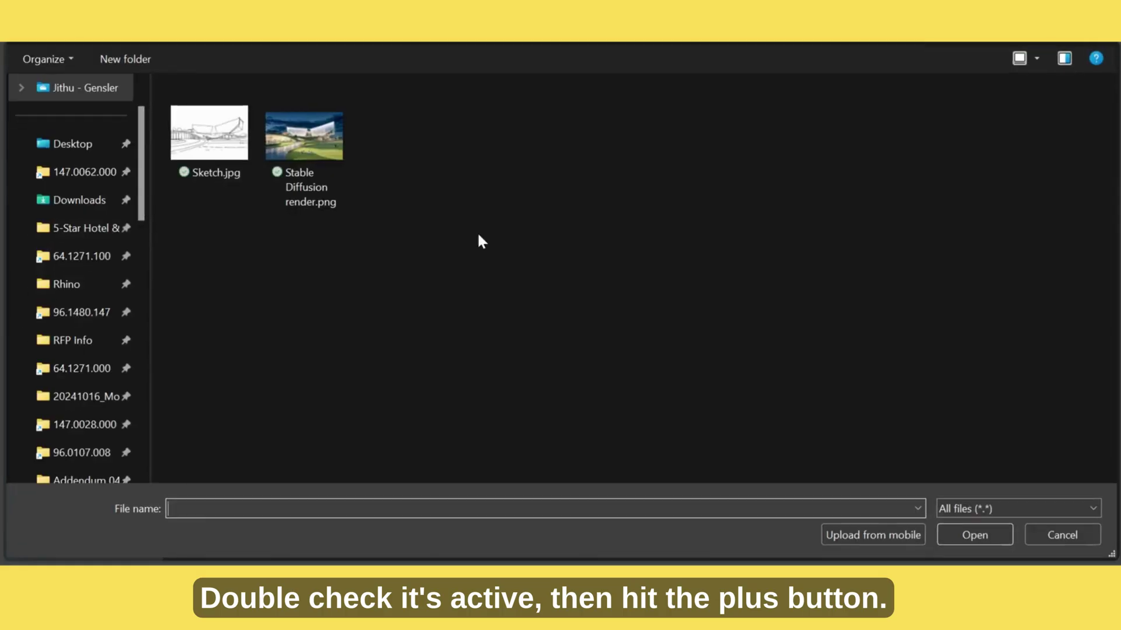
pyautogui.click(199, 151)
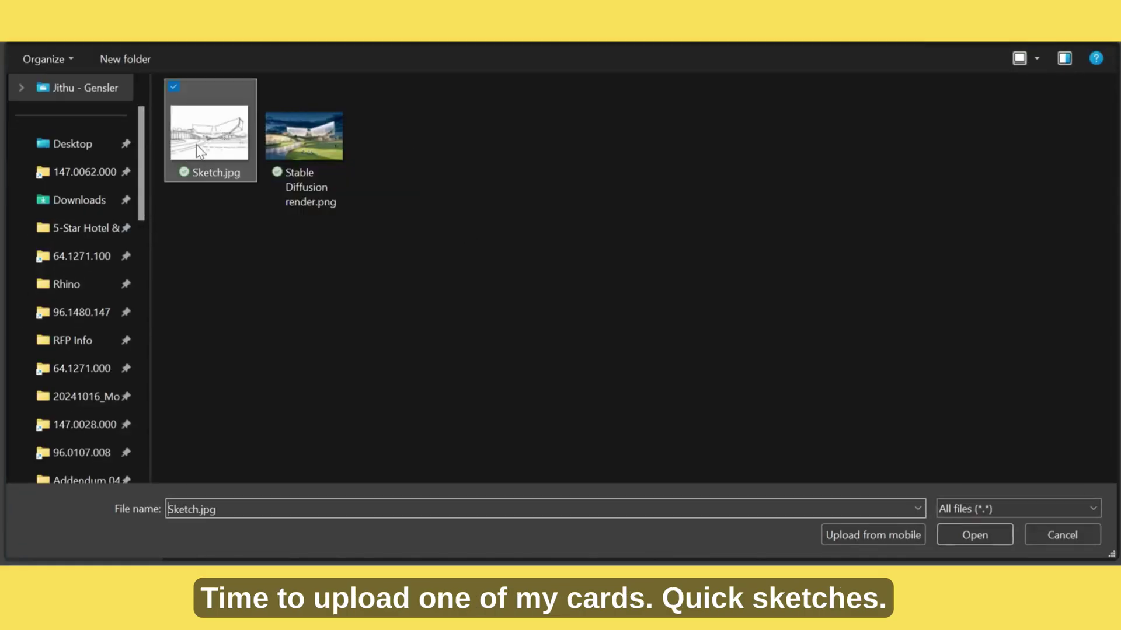
pyautogui.click(965, 536)
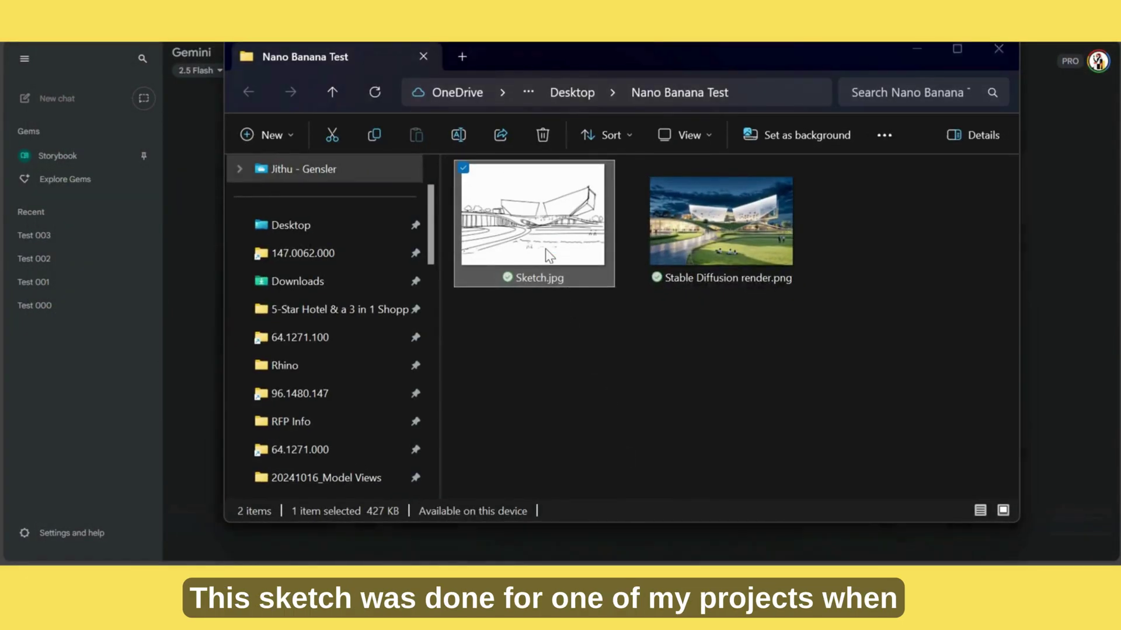
# View Sketch.jpg and the Stable Diffusion render in Photos, then minimize the folder window.
pyautogui.doubleClick(547, 253)
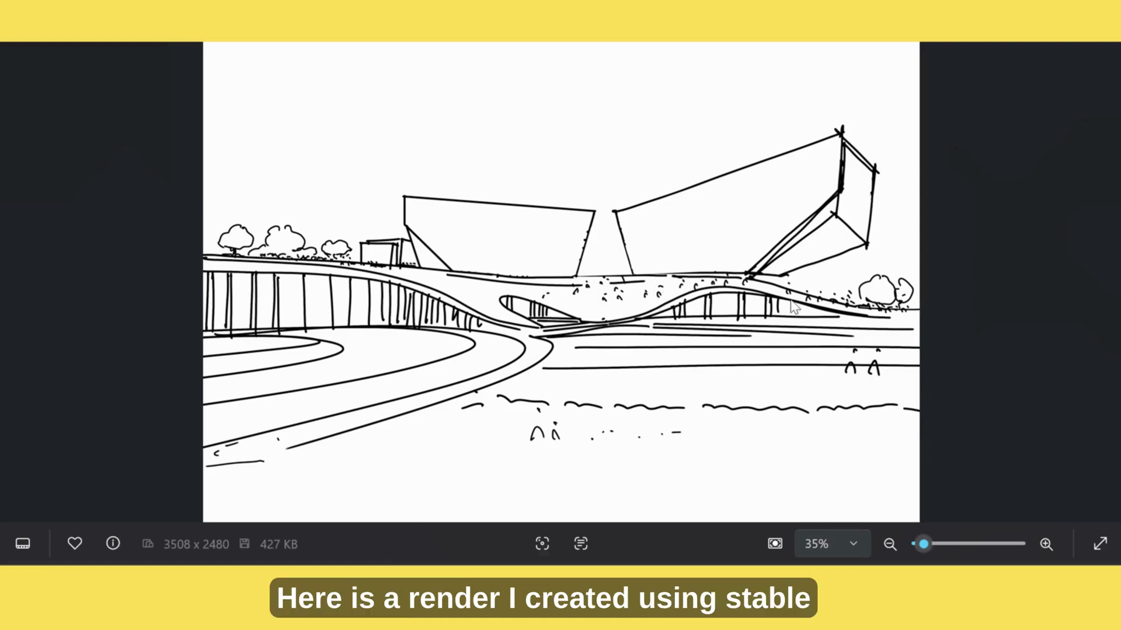
pyautogui.click(1103, 269)
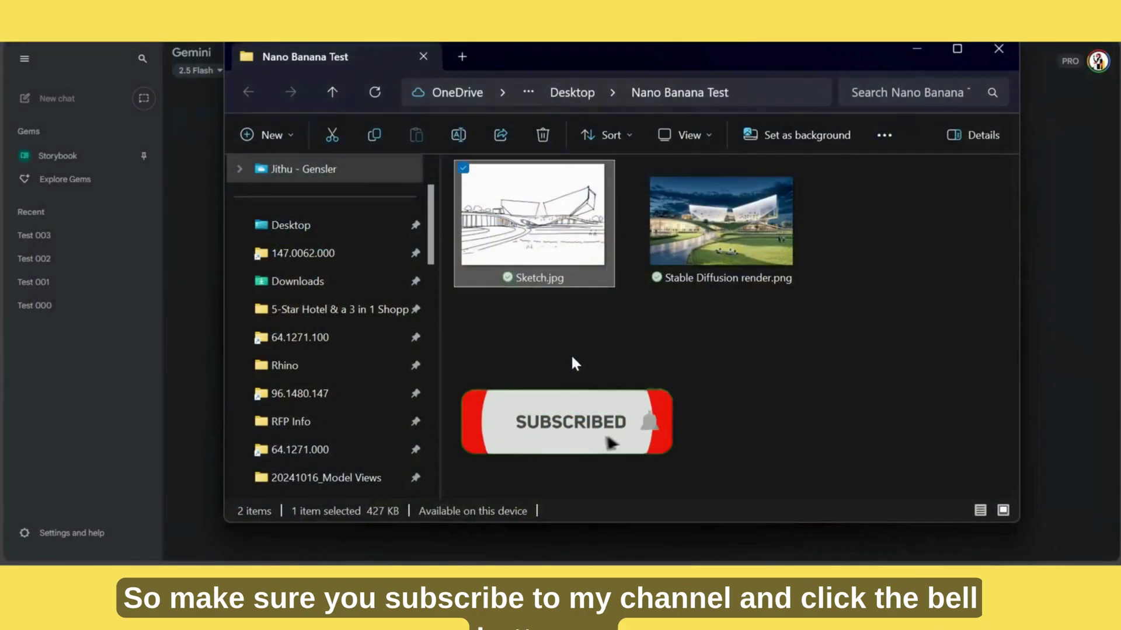
pyautogui.click(624, 324)
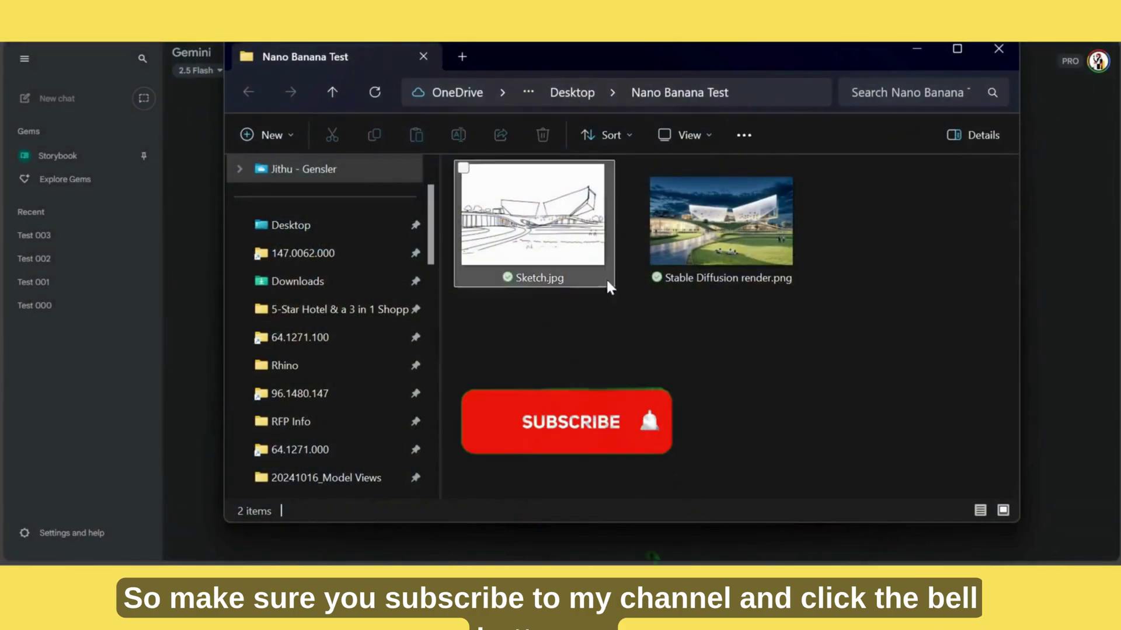
pyautogui.click(913, 56)
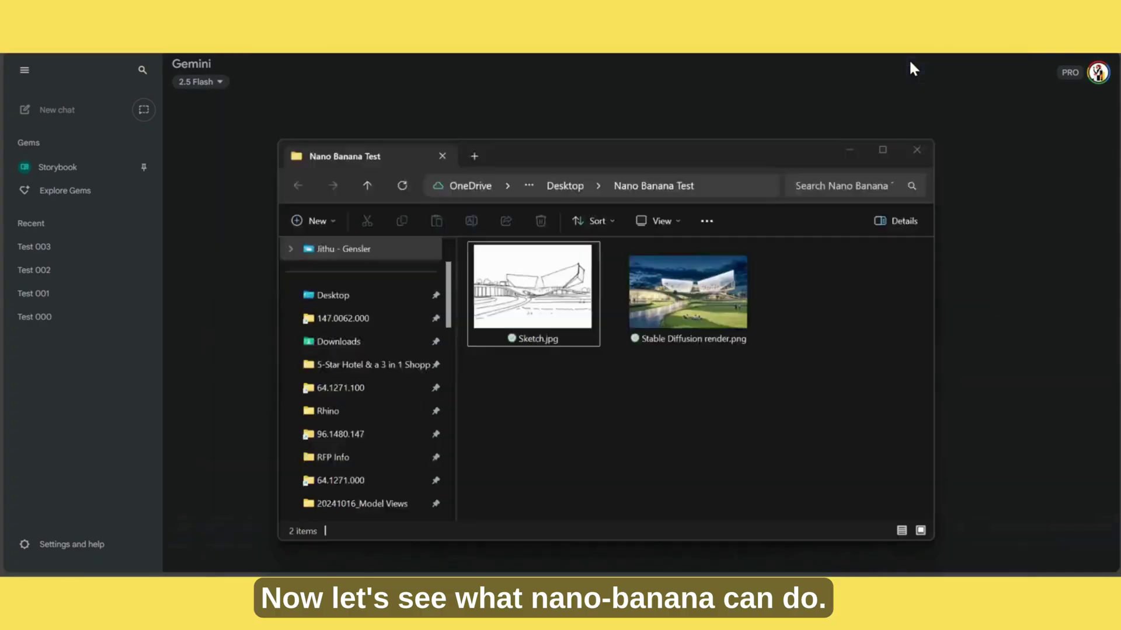
# Send a photorealistic render prompt: angled perforated facade, grass mound, glazed ground-floor shops, lawn foreground.
pyautogui.click(913, 57)
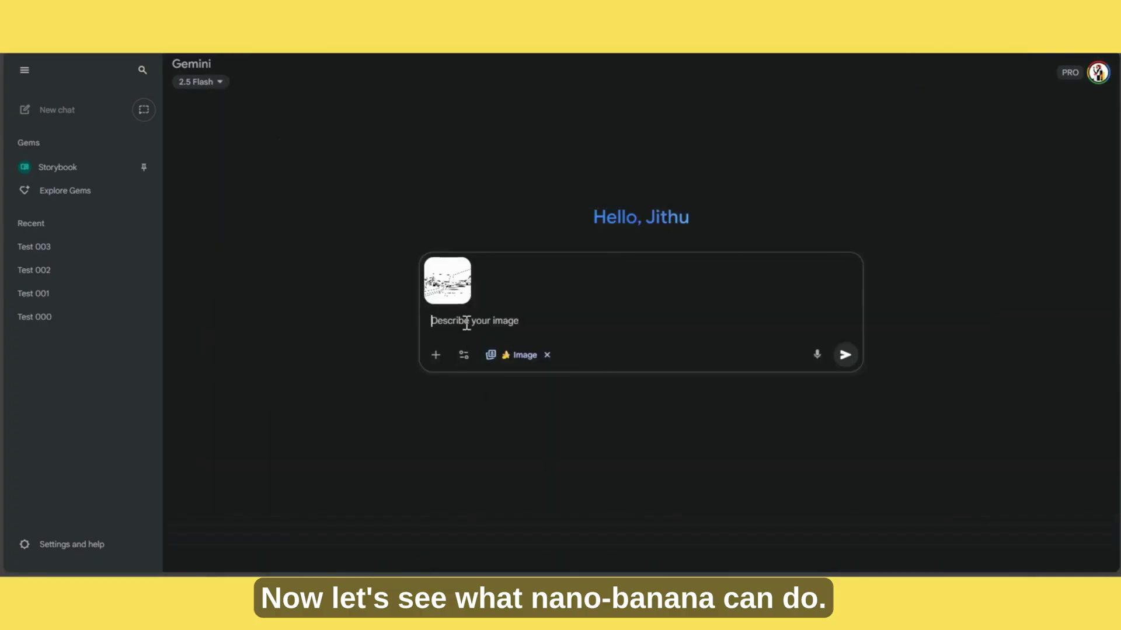
pyautogui.write('convert th')
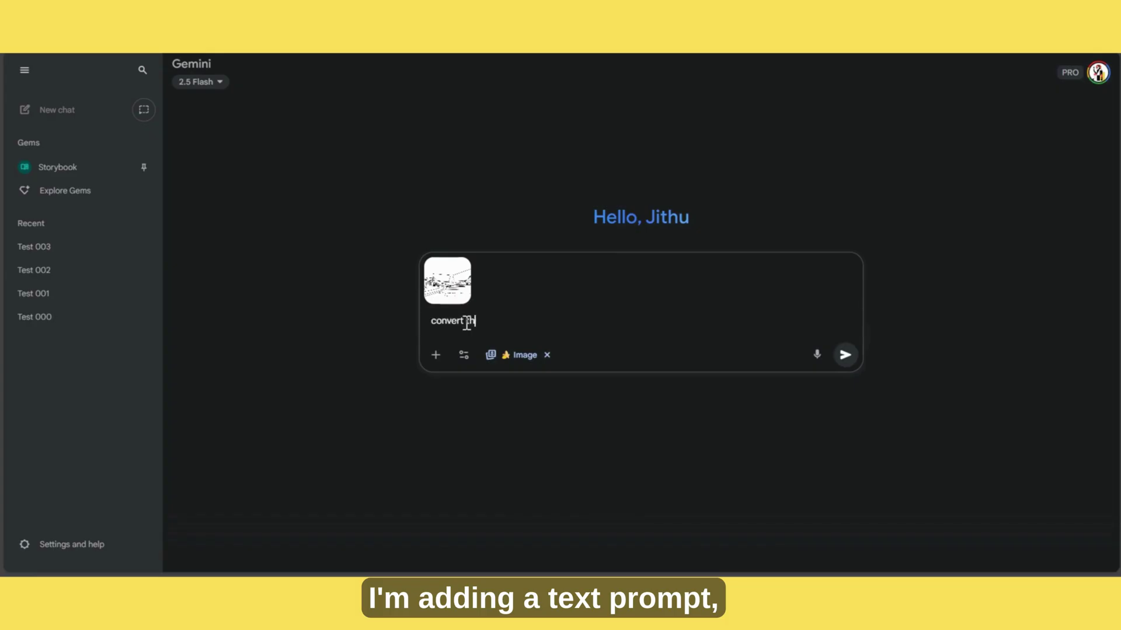
pyautogui.write('is sketch into a ')
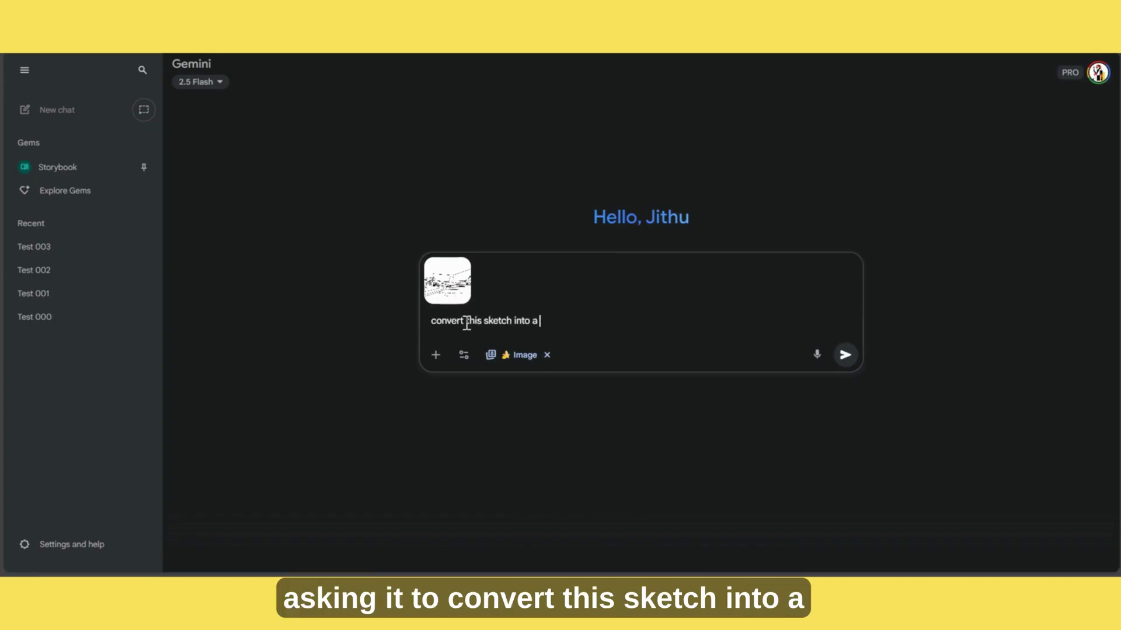
pyautogui.write('photorealistic evocative render of an archit')
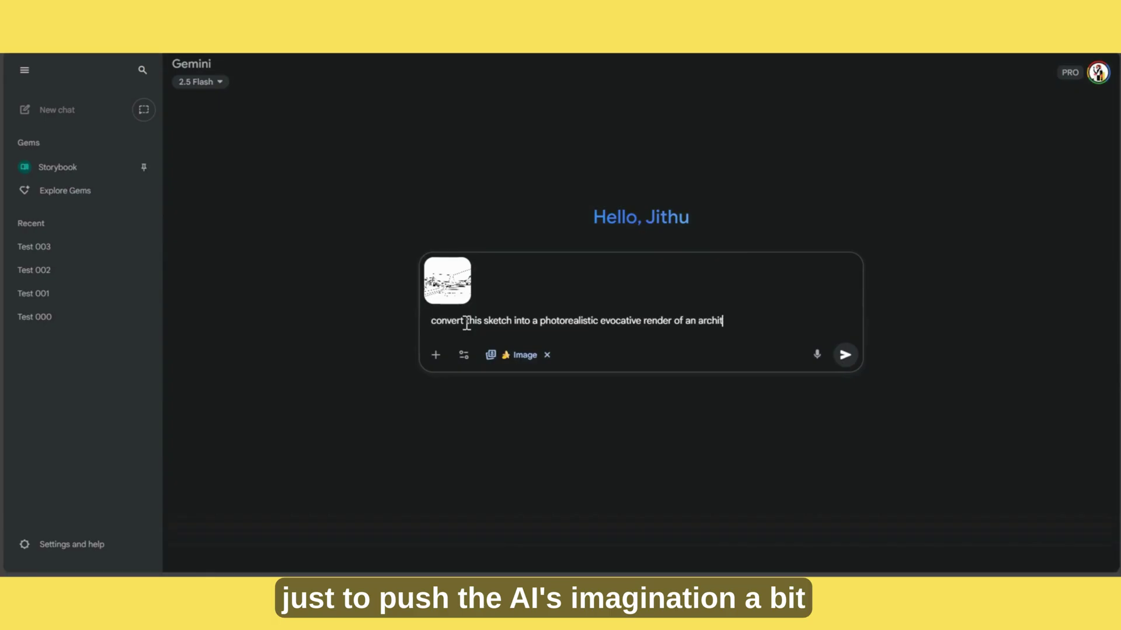
pyautogui.write('ectural masterpiec')
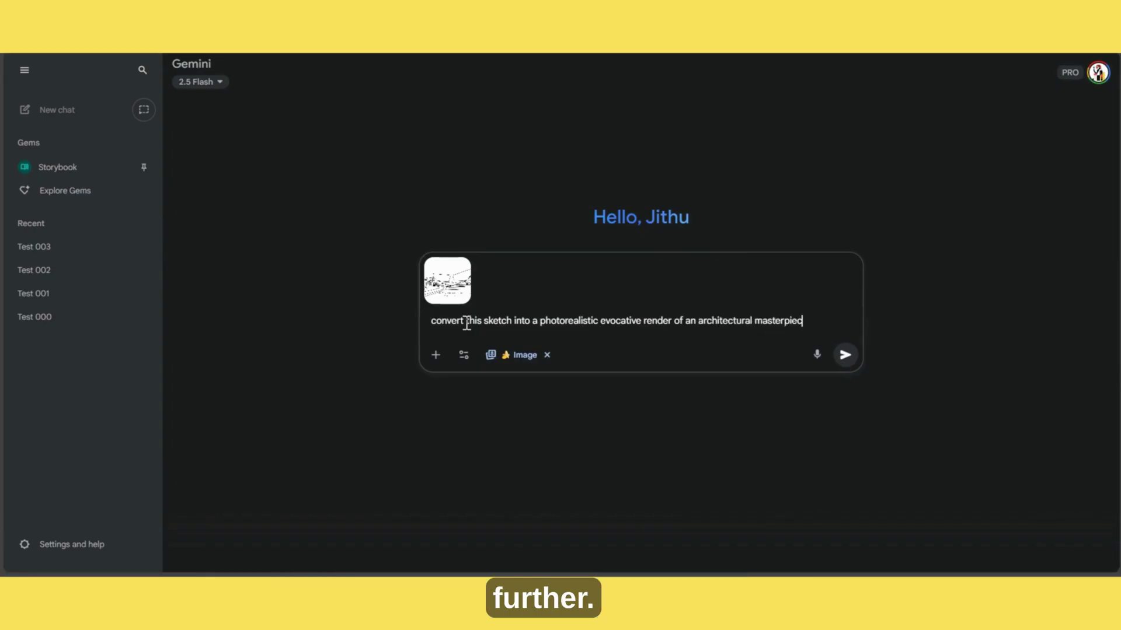
pyautogui.write('e with angled')
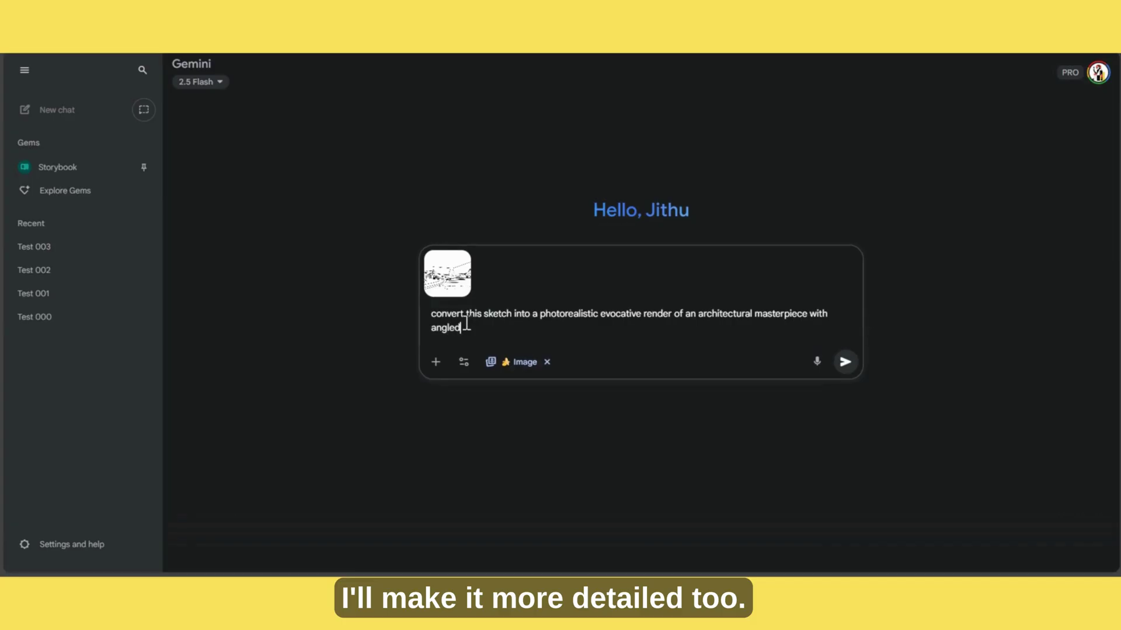
pyautogui.write(' edges and perfor')
pyautogui.rightClick(474, 328)
pyautogui.click(485, 393)
pyautogui.write('ated')
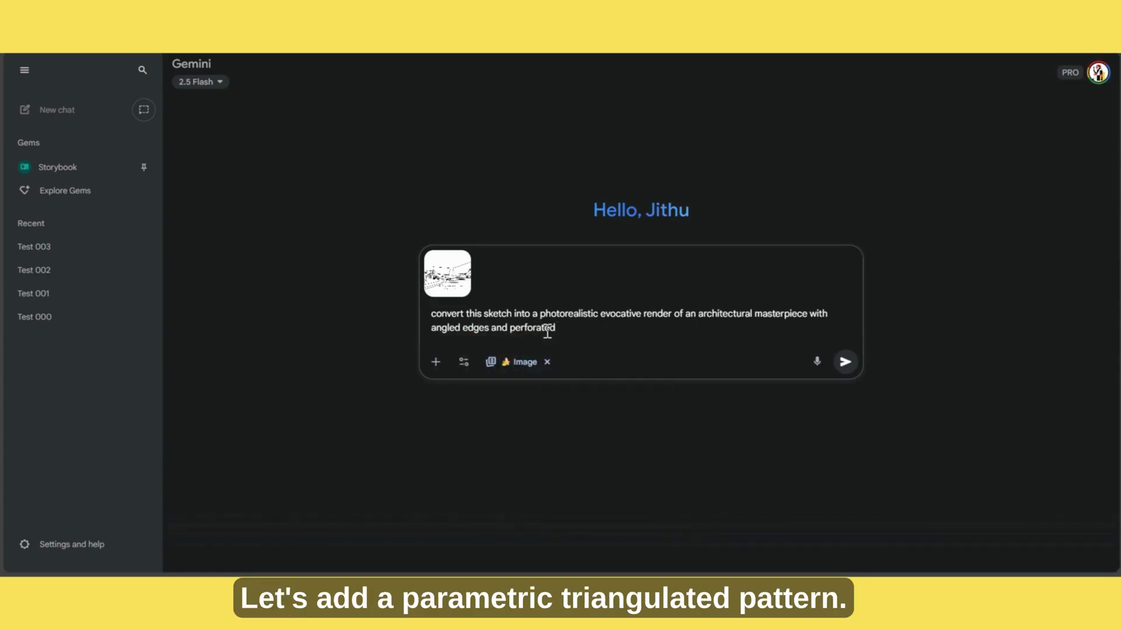
pyautogui.write(' parametri')
pyautogui.write('sho')
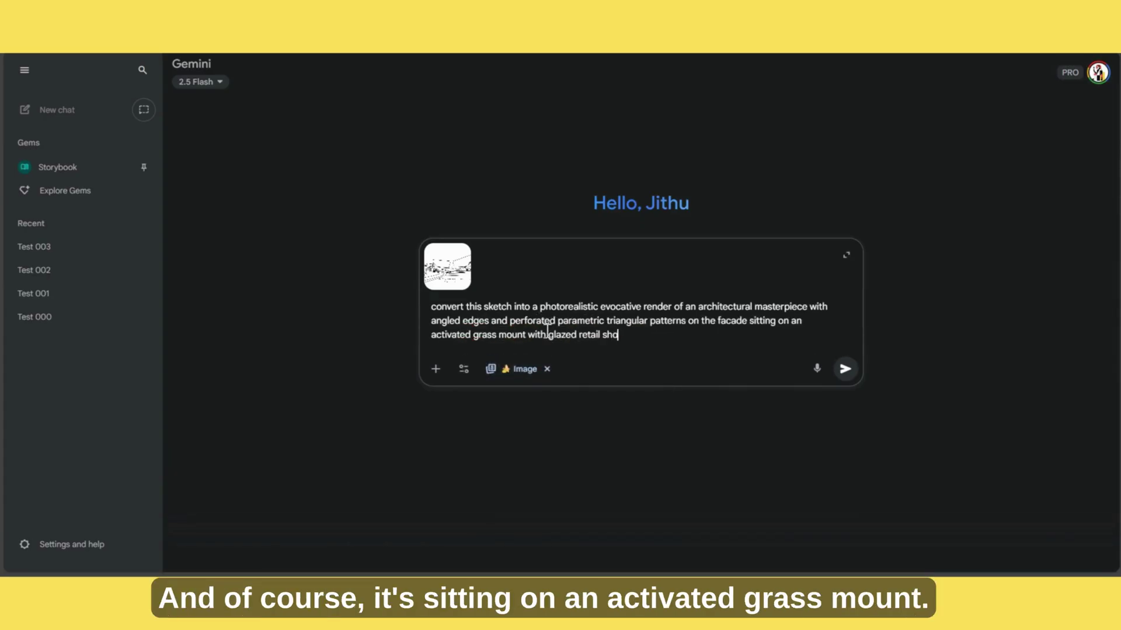
pyautogui.write('ps on the grou')
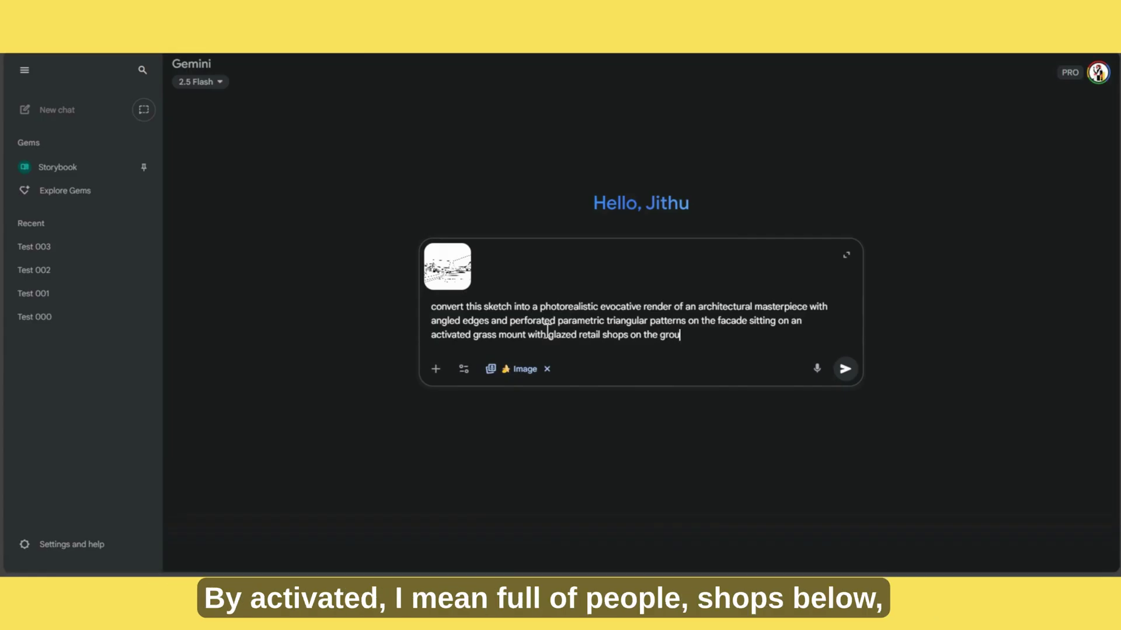
pyautogui.write('nd floor. the foreground is landscape')
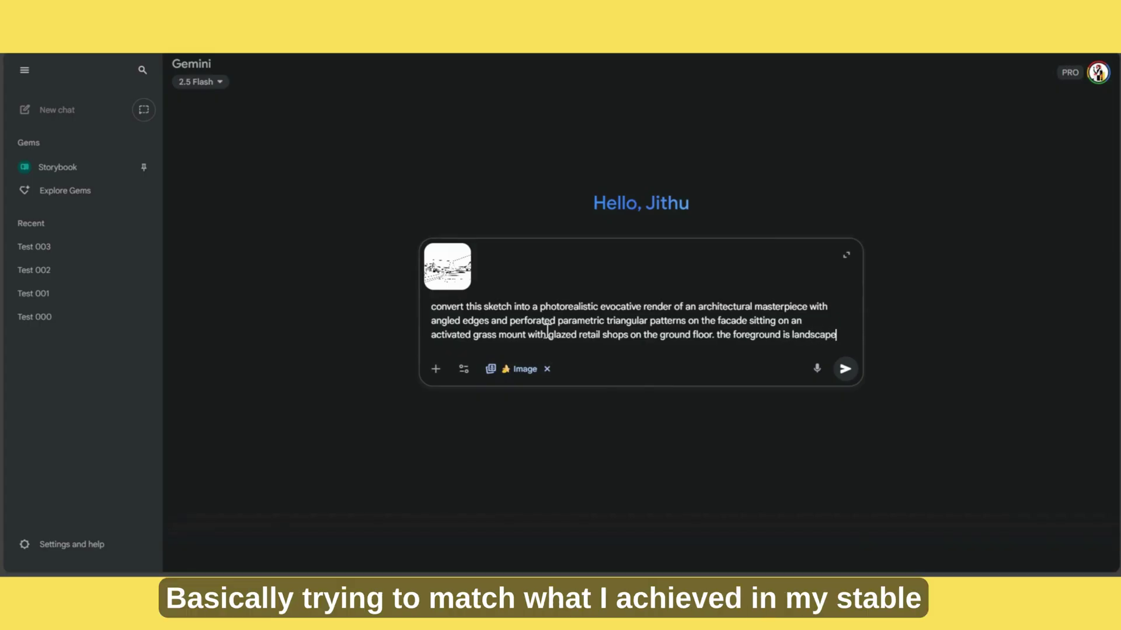
pyautogui.write('d with lawn and')
pyautogui.press('BackSpace')
pyautogui.press('BackSpace')
pyautogui.press('BackSpace')
pyautogui.press('BackSpace')
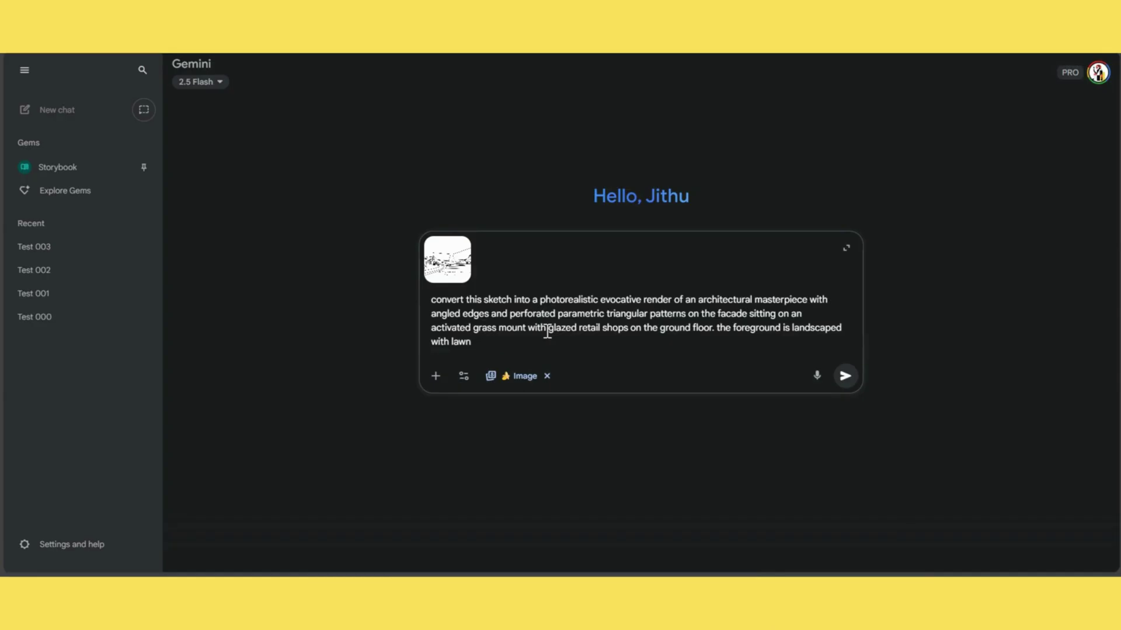
pyautogui.write('.')
pyautogui.press('Return')
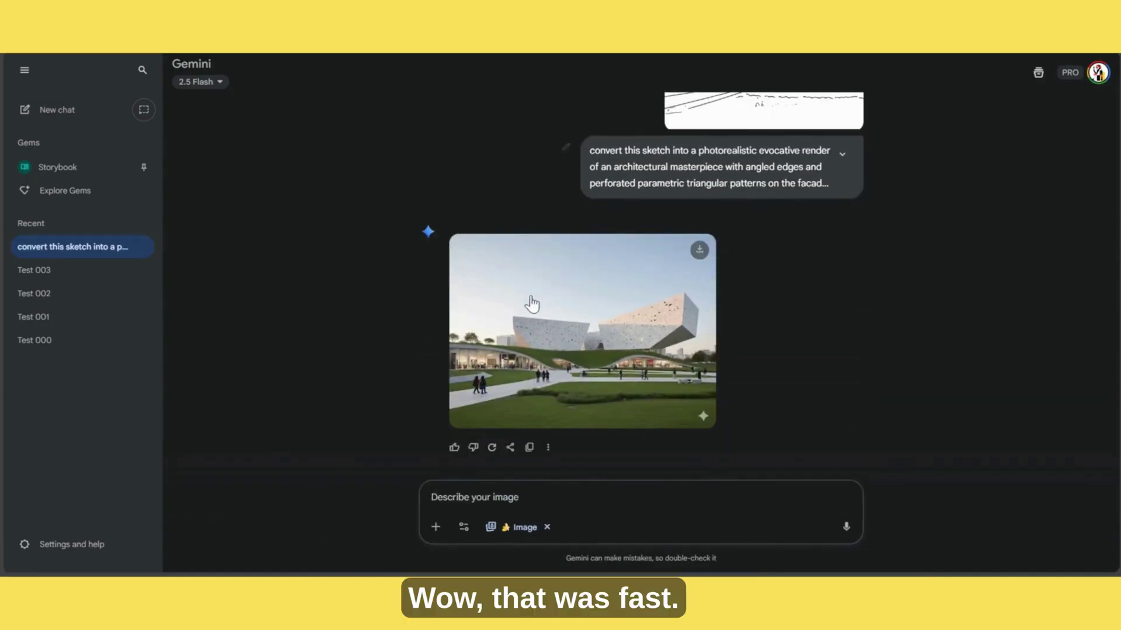
pyautogui.click(596, 349)
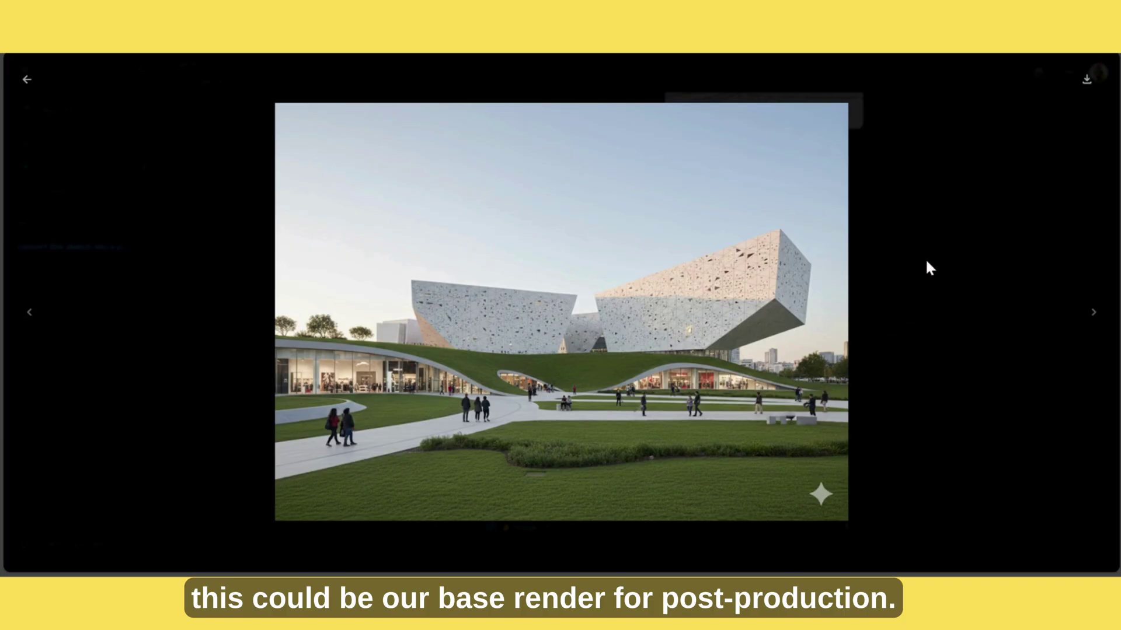
pyautogui.press('Escape')
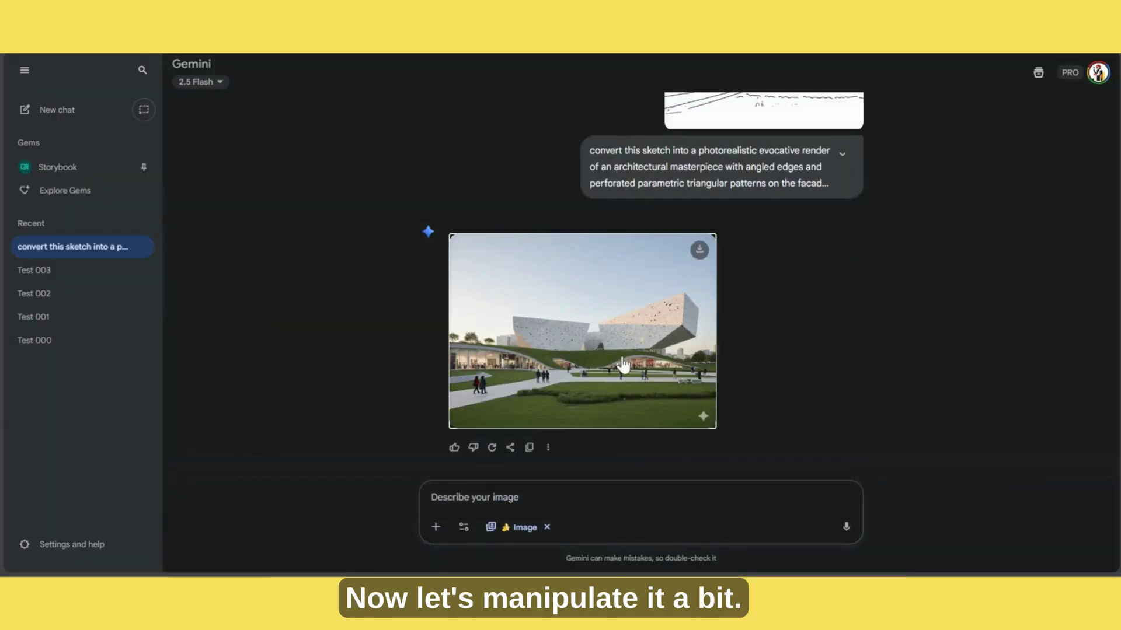
# Request a golden-hour dramatic shot with warm lights from the inside.
pyautogui.write('co')
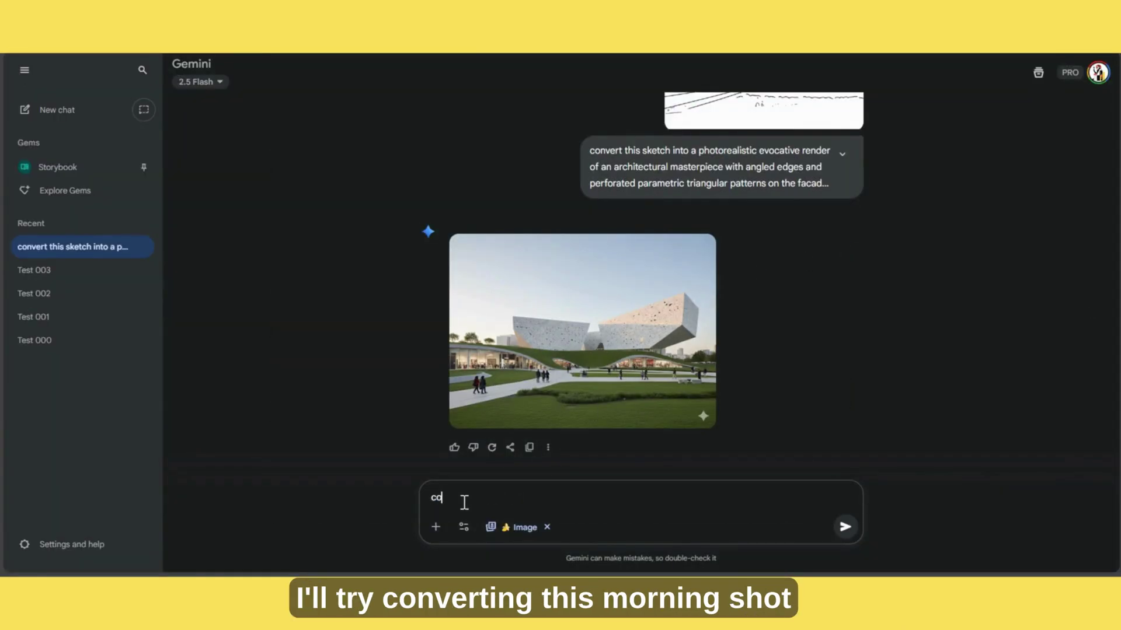
pyautogui.write('nvert this into a golden hour dramatic shot. warm lights from the')
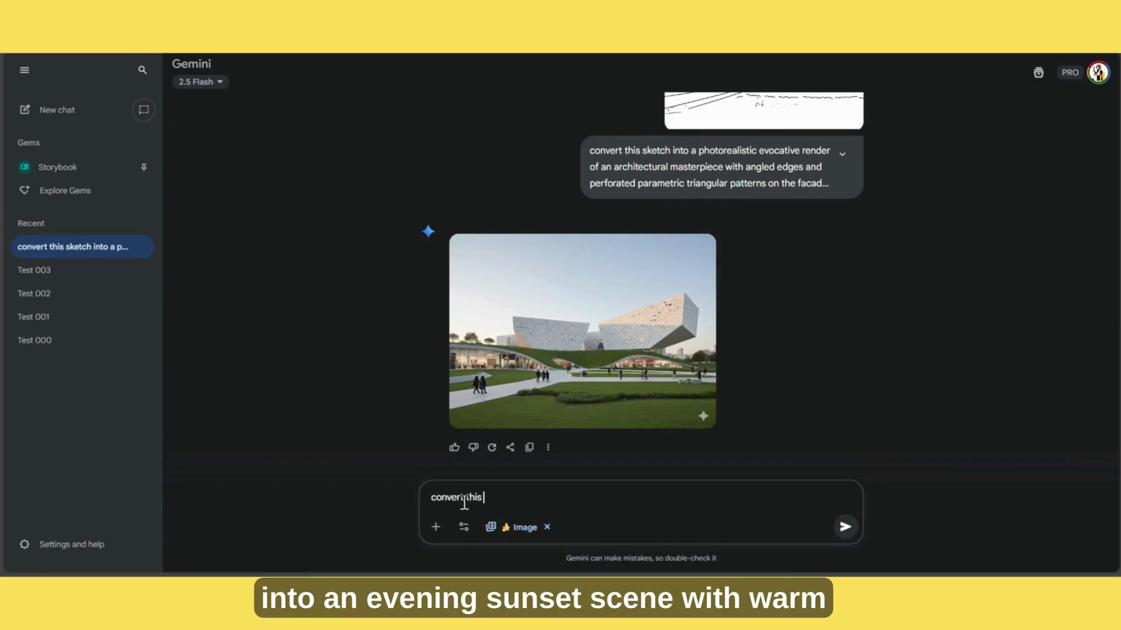
pyautogui.press('BackSpace')
pyautogui.press('BackSpace')
pyautogui.press('BackSpace')
pyautogui.press('BackSpace')
pyautogui.write('inside')
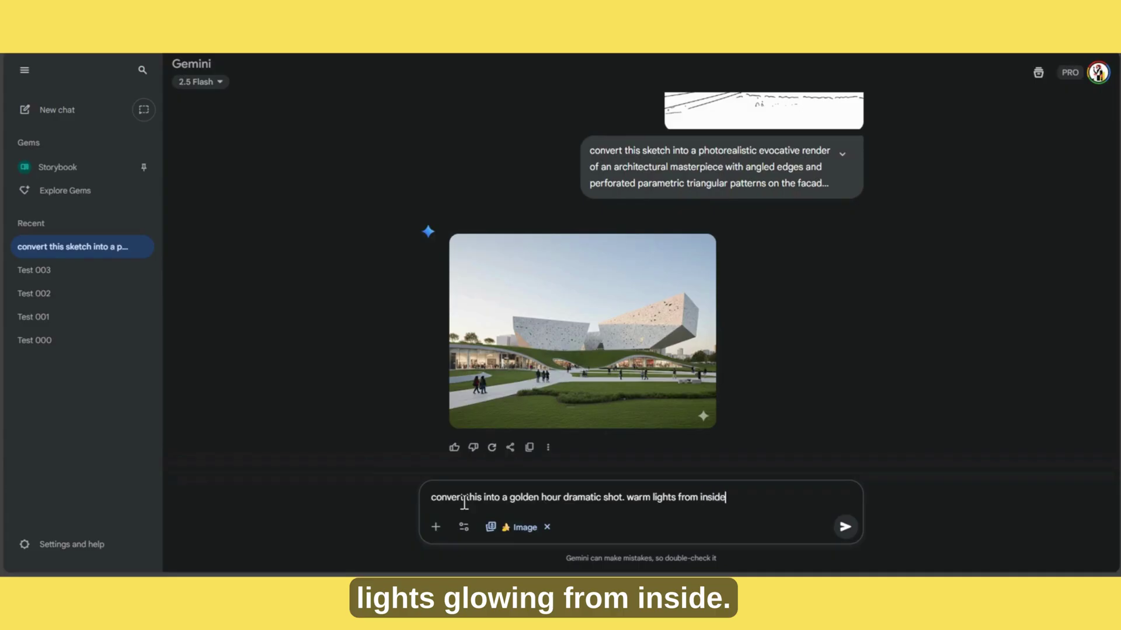
pyautogui.press('Return')
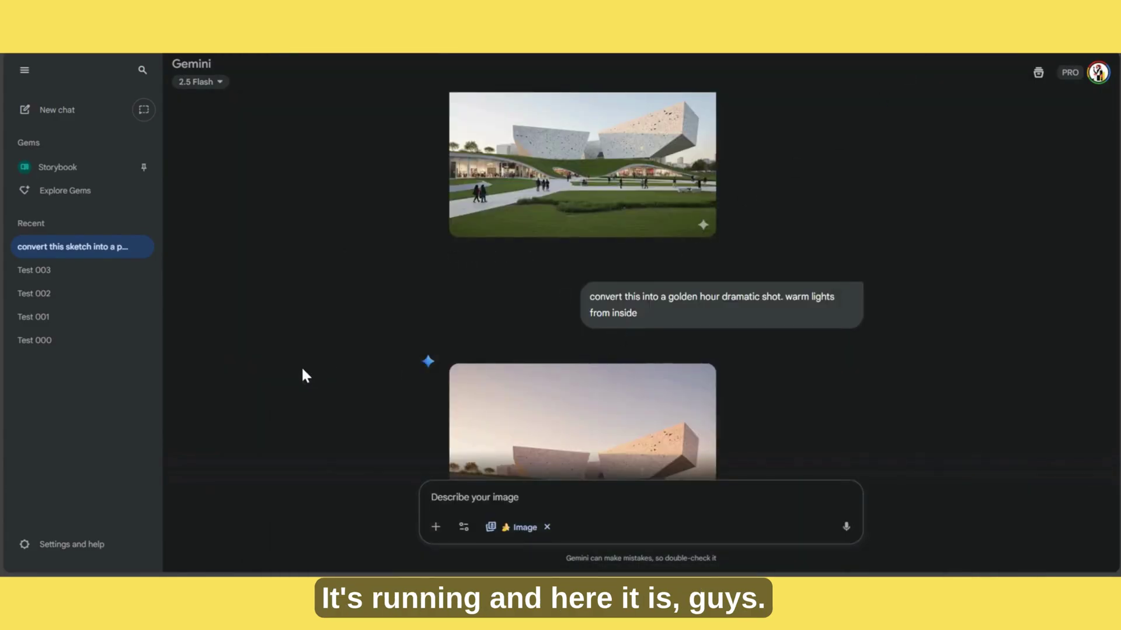
# Enlarge the golden-hour render to inspect it, then return to the chat.
pyautogui.scroll(-3, 302, 366)
pyautogui.click(623, 319)
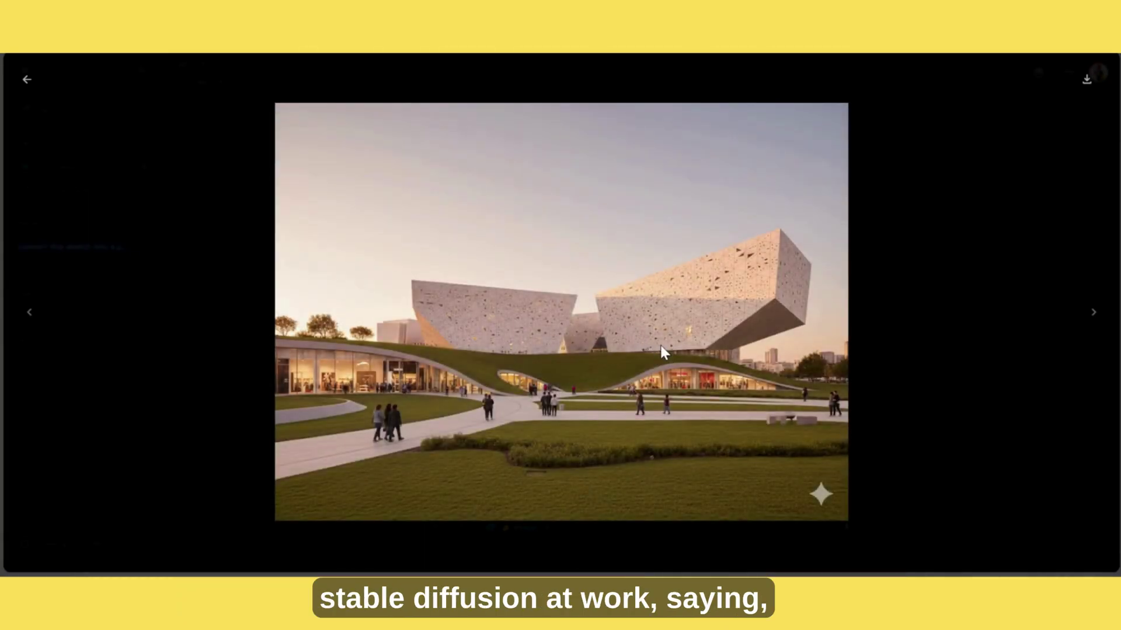
pyautogui.press('Escape')
pyautogui.click(468, 497)
# Request stronger sun reflections, long shadows and dramatic clouds, then inspect the result full size.
pyautogui.write('add more reflection from so')
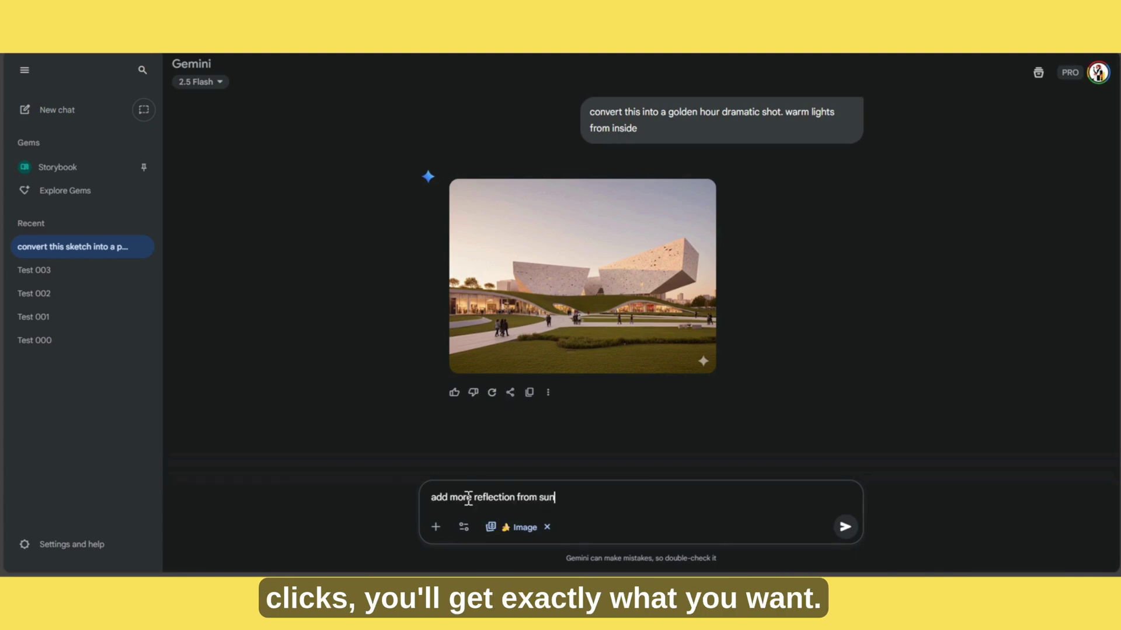
pyautogui.write('n on the buildi')
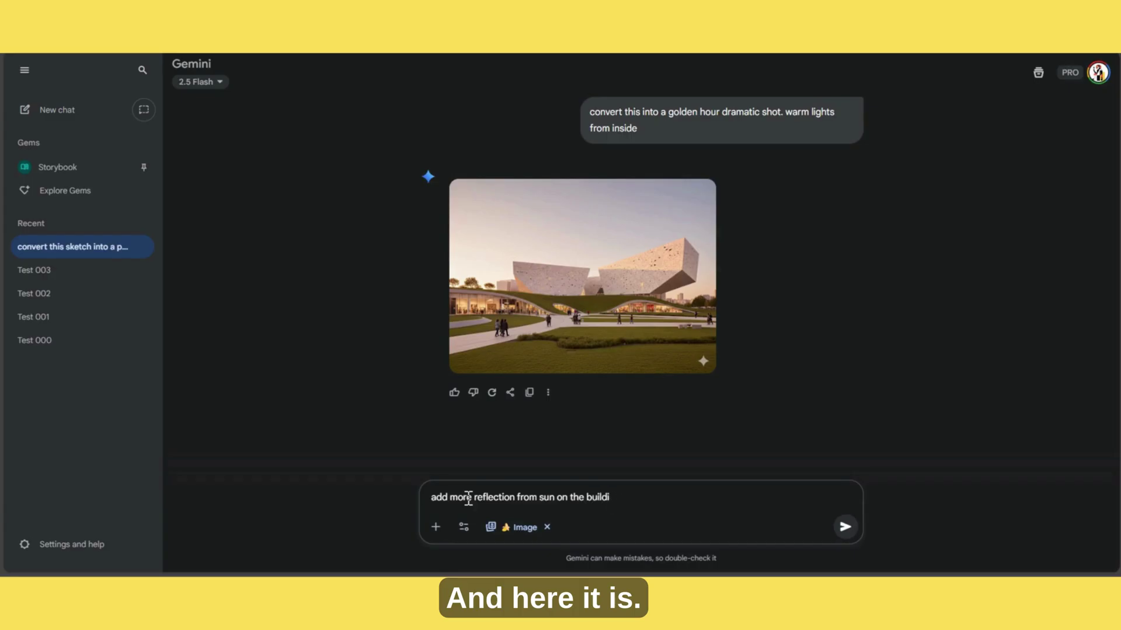
pyautogui.write('ng and ')
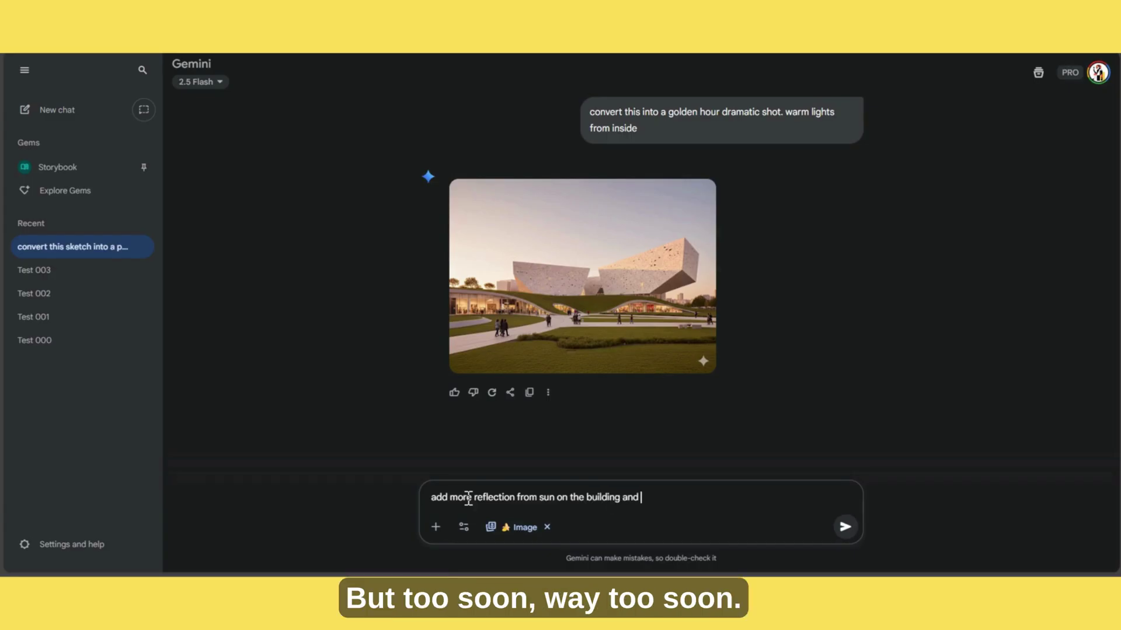
pyautogui.write('long shado')
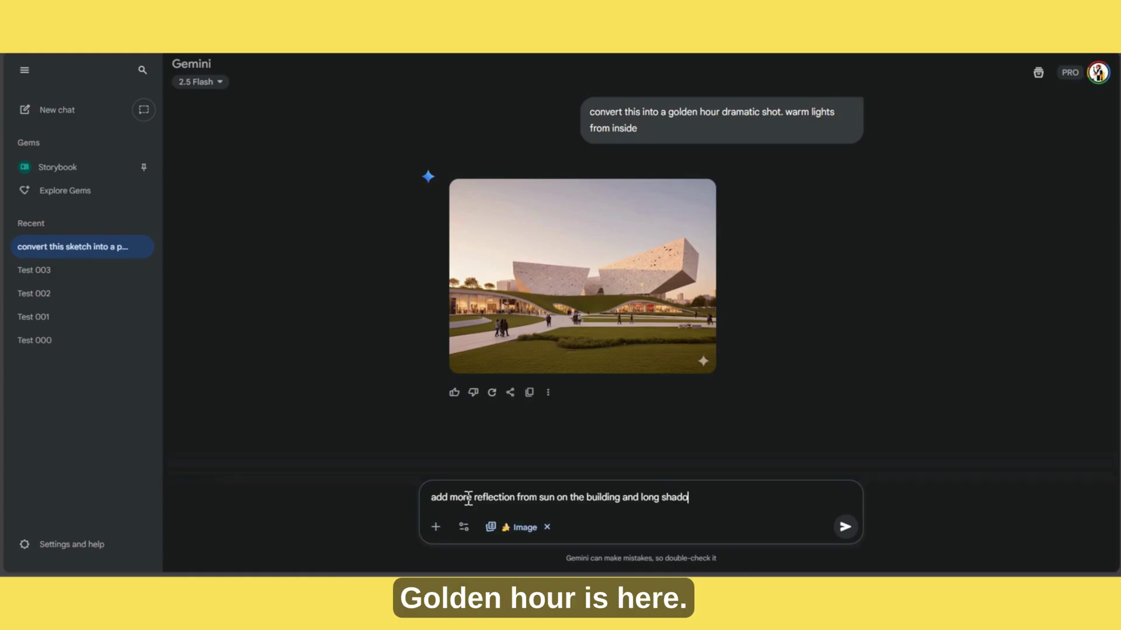
pyautogui.write('ws. add some d')
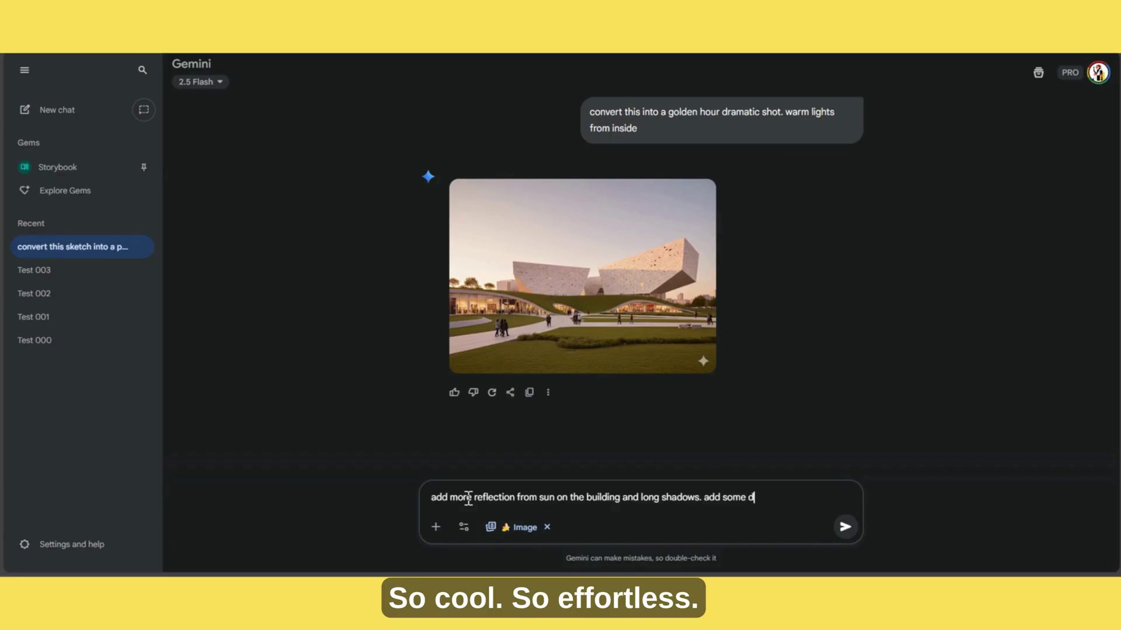
pyautogui.write('ramatcic cloud')
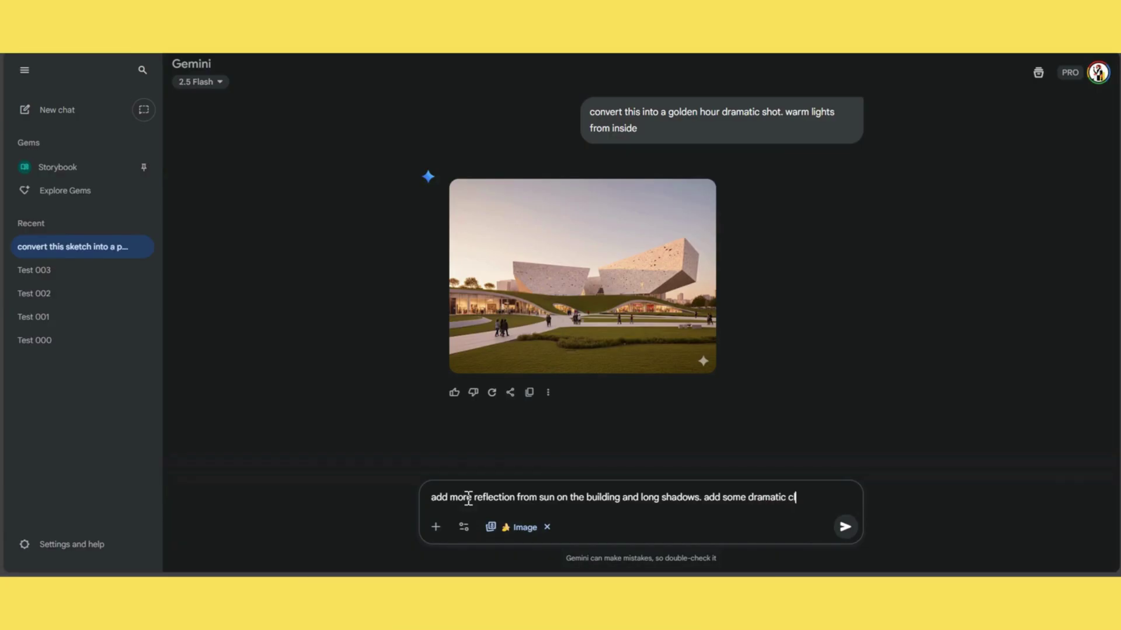
pyautogui.write('s ')
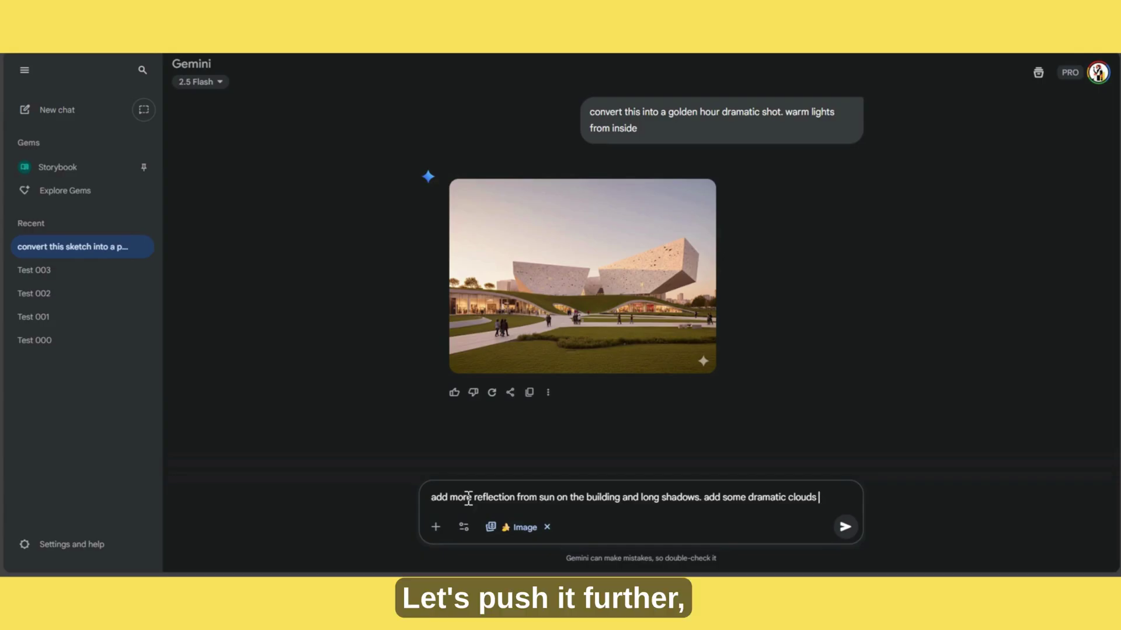
pyautogui.write('refel')
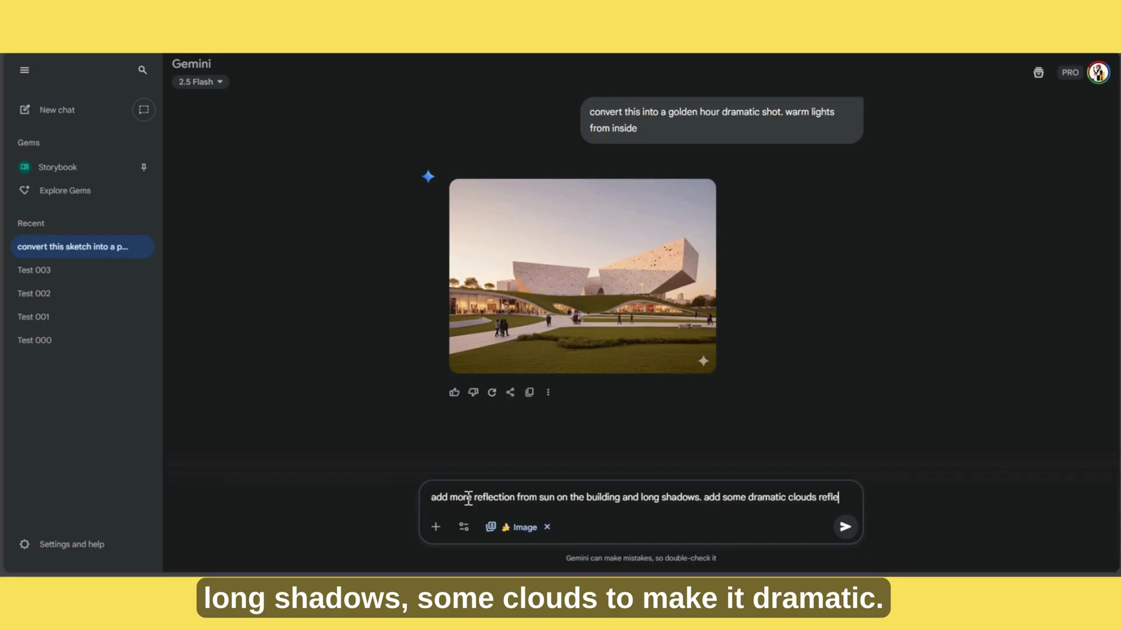
pyautogui.write('ecting the evening ')
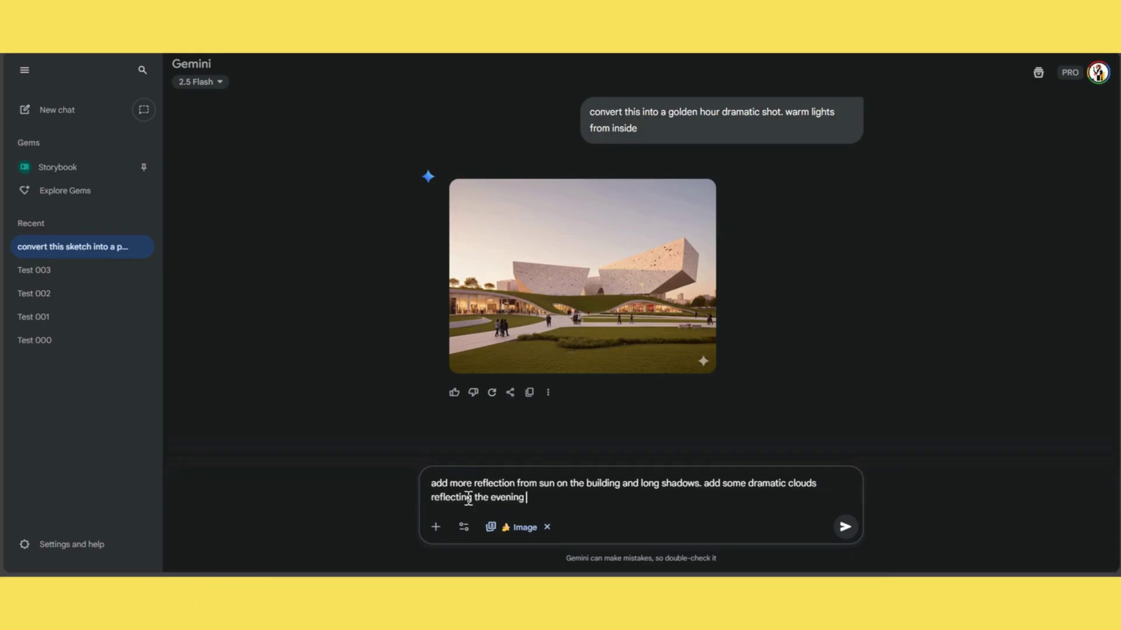
pyautogui.write('glow')
pyautogui.press('Return')
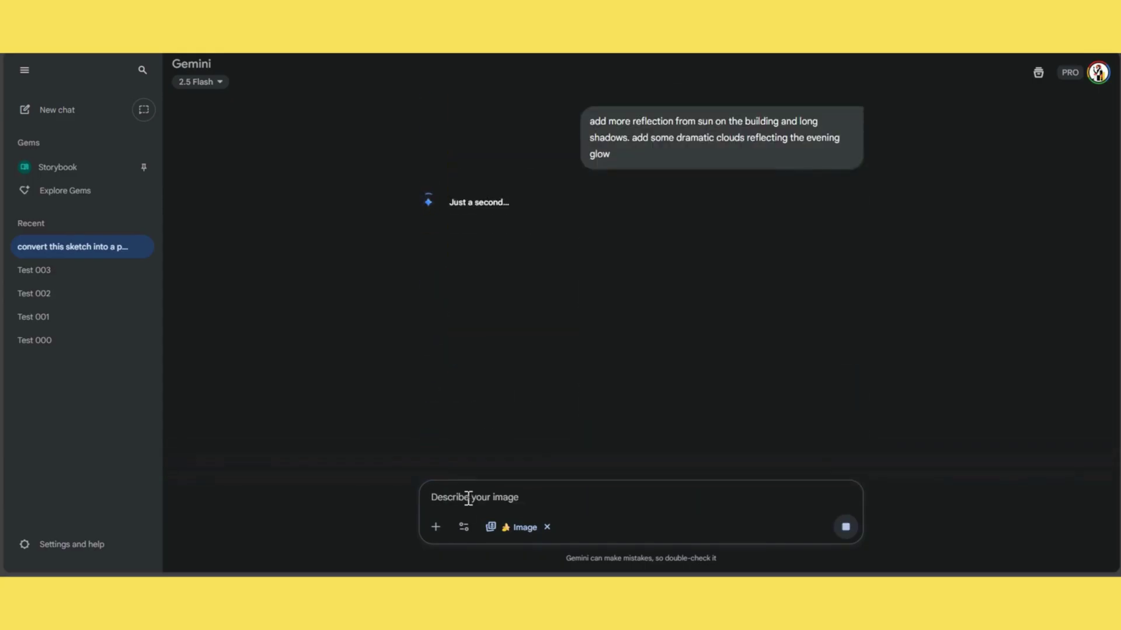
pyautogui.scroll(3, 536, 447)
pyautogui.scroll(-5, 545, 317)
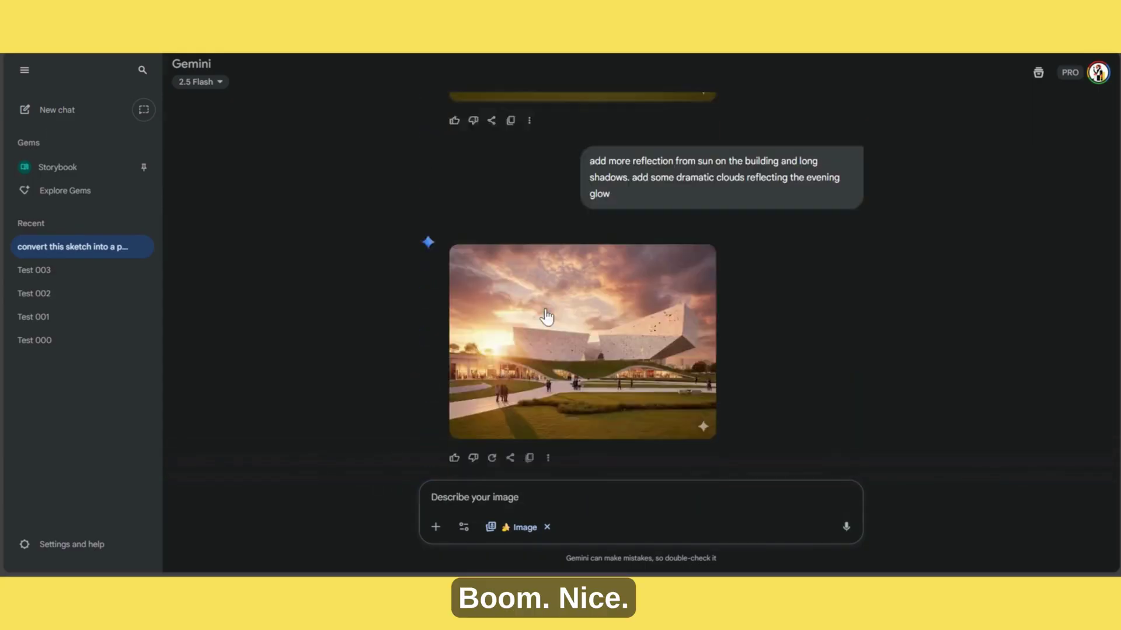
pyautogui.click(587, 300)
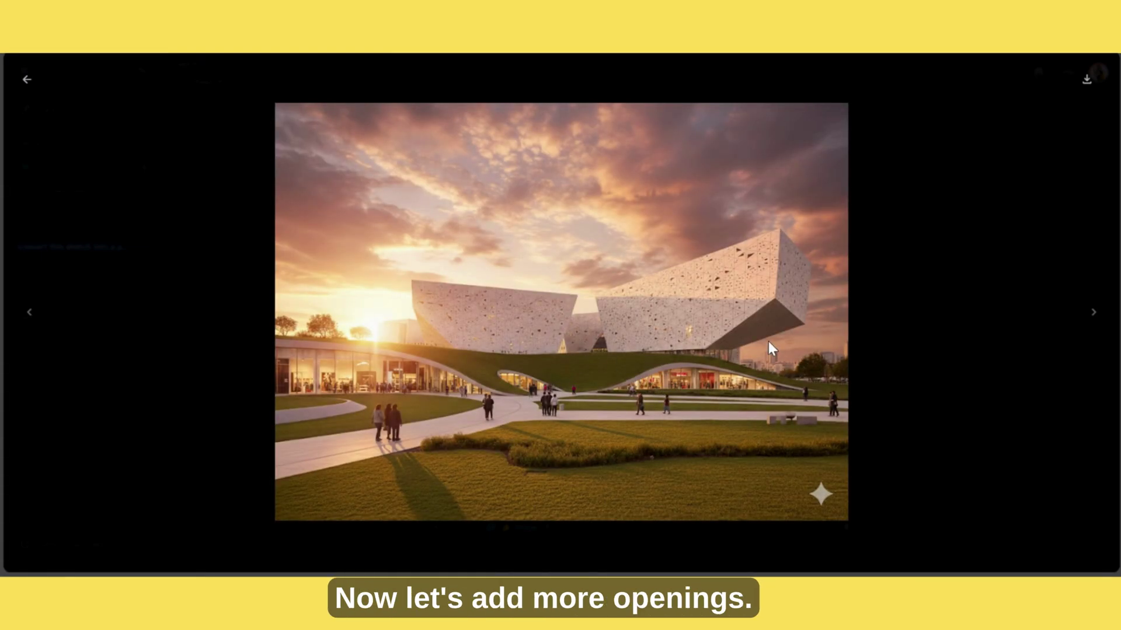
pyautogui.press('Escape')
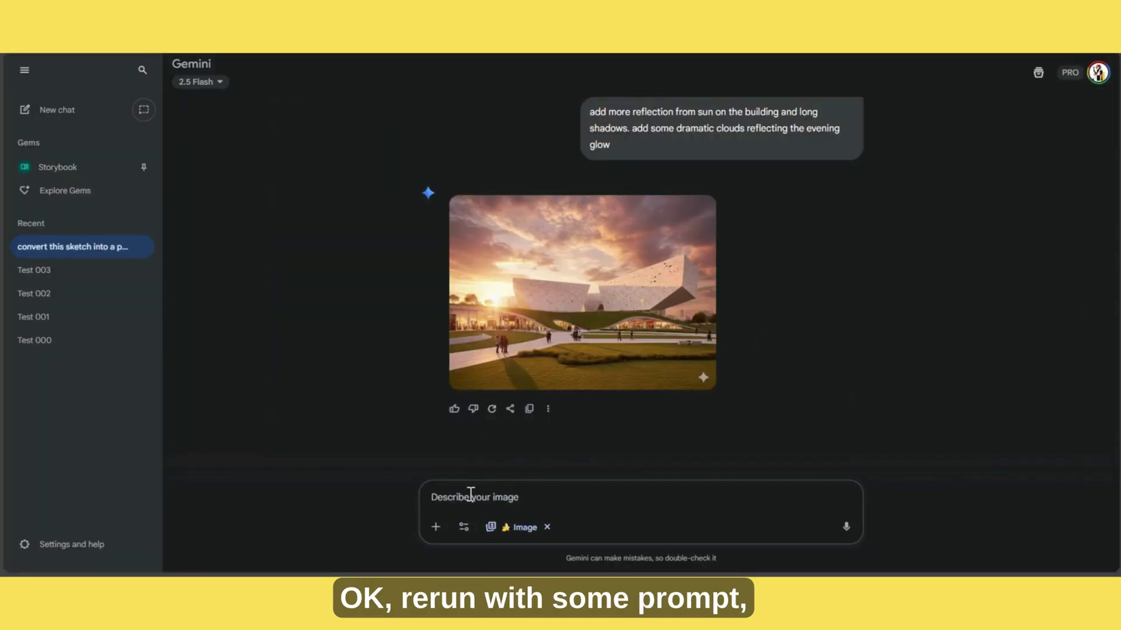
# Send 'add more openings to the facade - parametrically' and review the new render enlarged.
pyautogui.write('add more openings to the facade - parametrically')
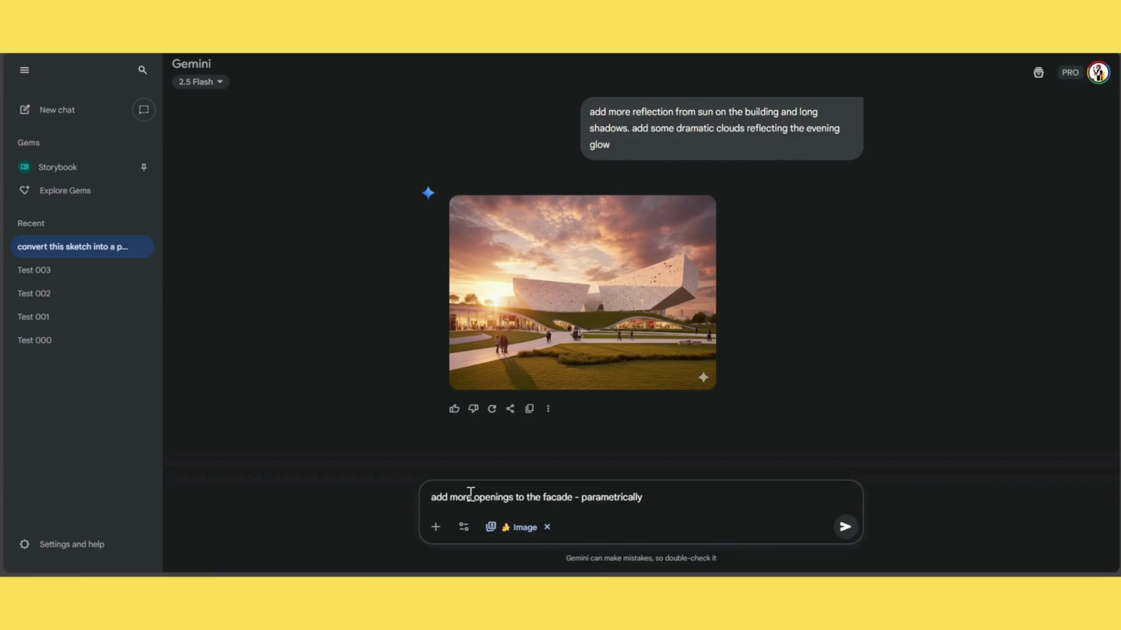
pyautogui.press('Return')
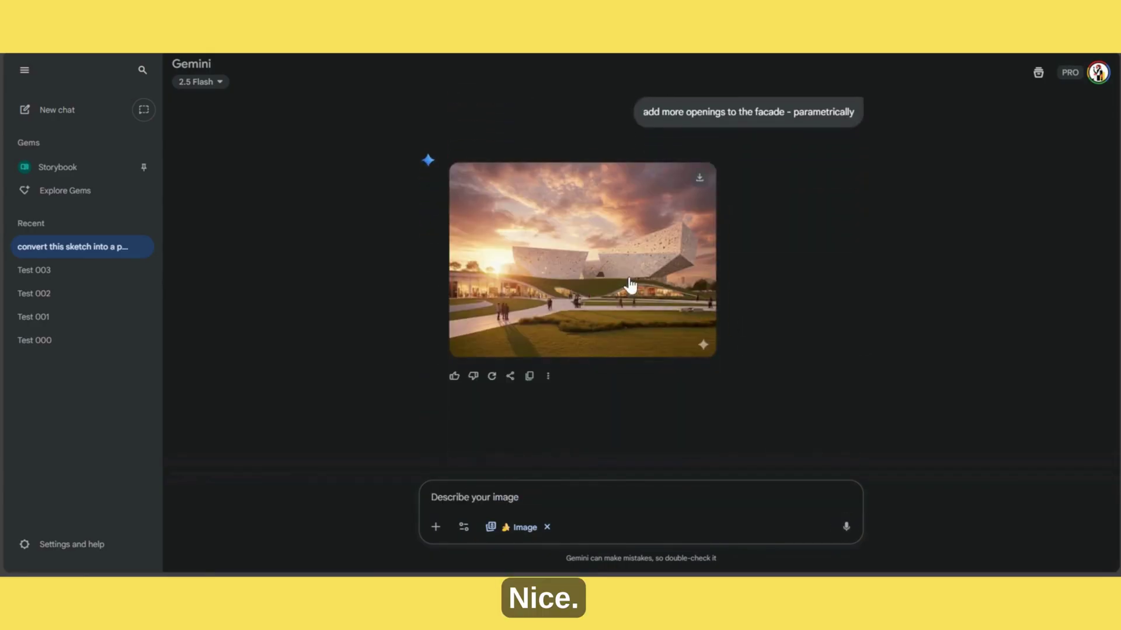
pyautogui.click(627, 280)
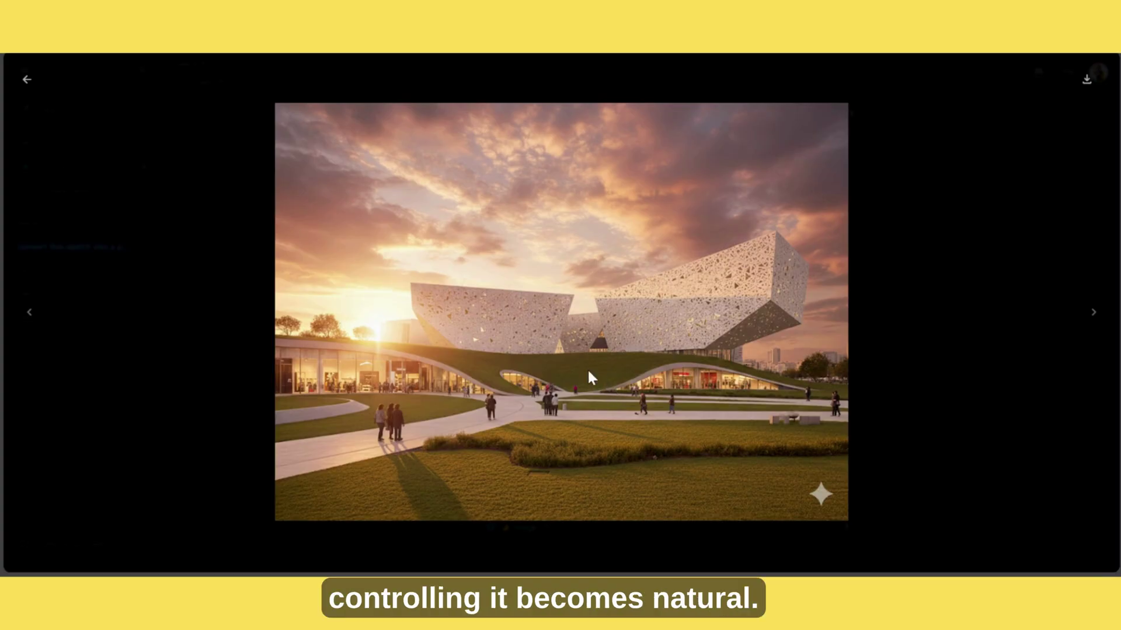
pyautogui.press('Escape')
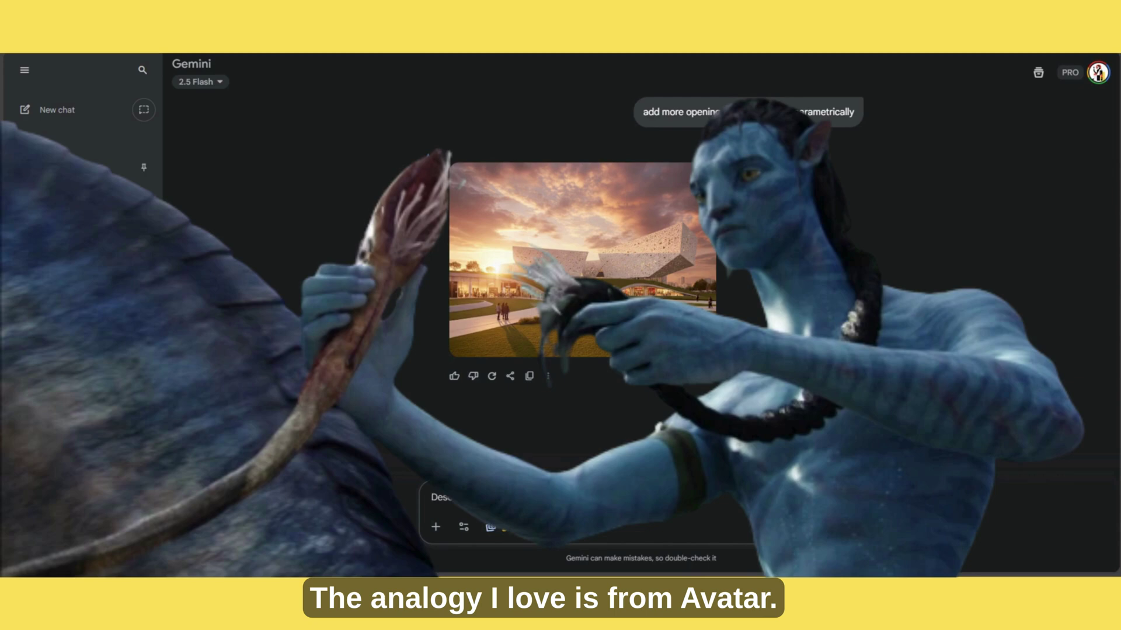
# Send the request 'change the aspect ratio to 16:9'.
pyautogui.write('cha')
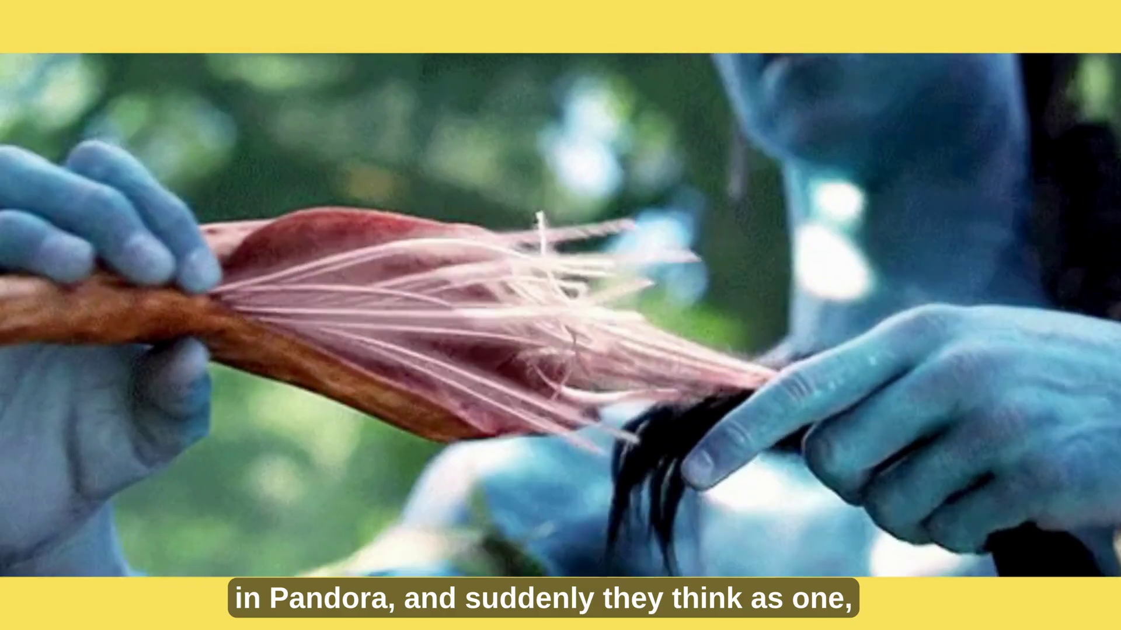
pyautogui.write('nge the aspect ratio to 16')
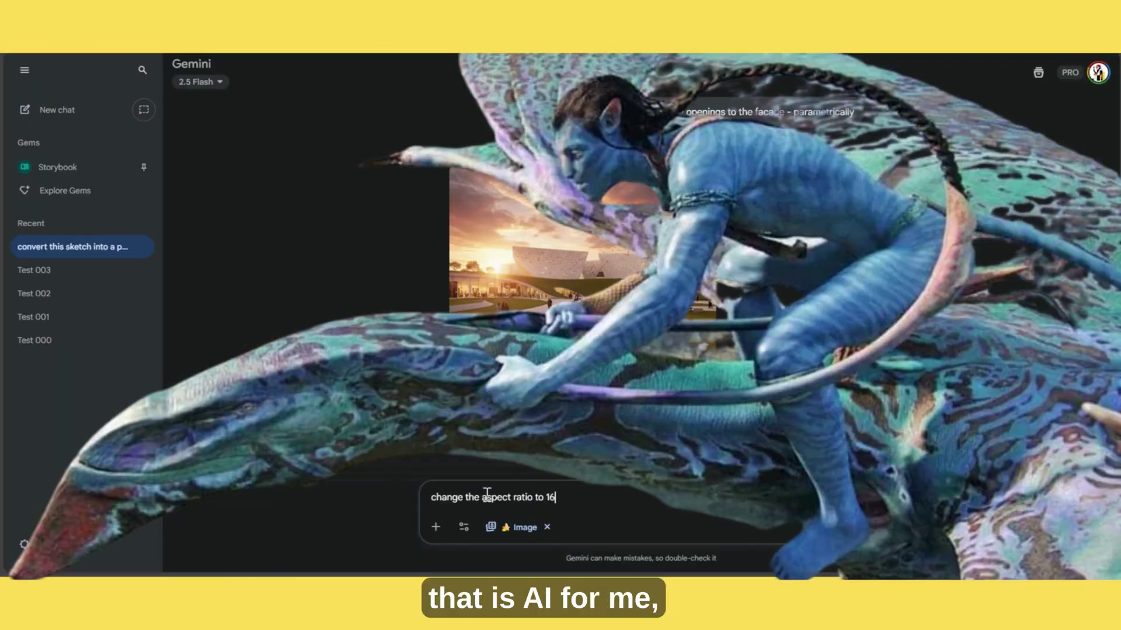
pyautogui.write(':9')
pyautogui.press('Return')
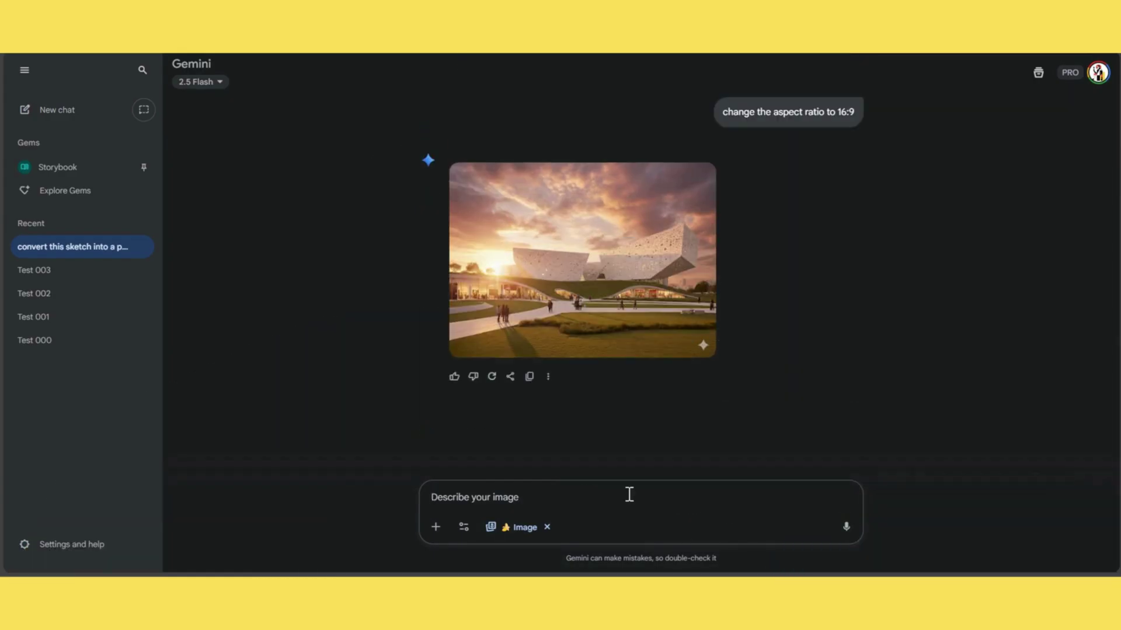
# Ask 'can you zoom into the building? a closeup shot' and view the result enlarged.
pyautogui.write('can you ')
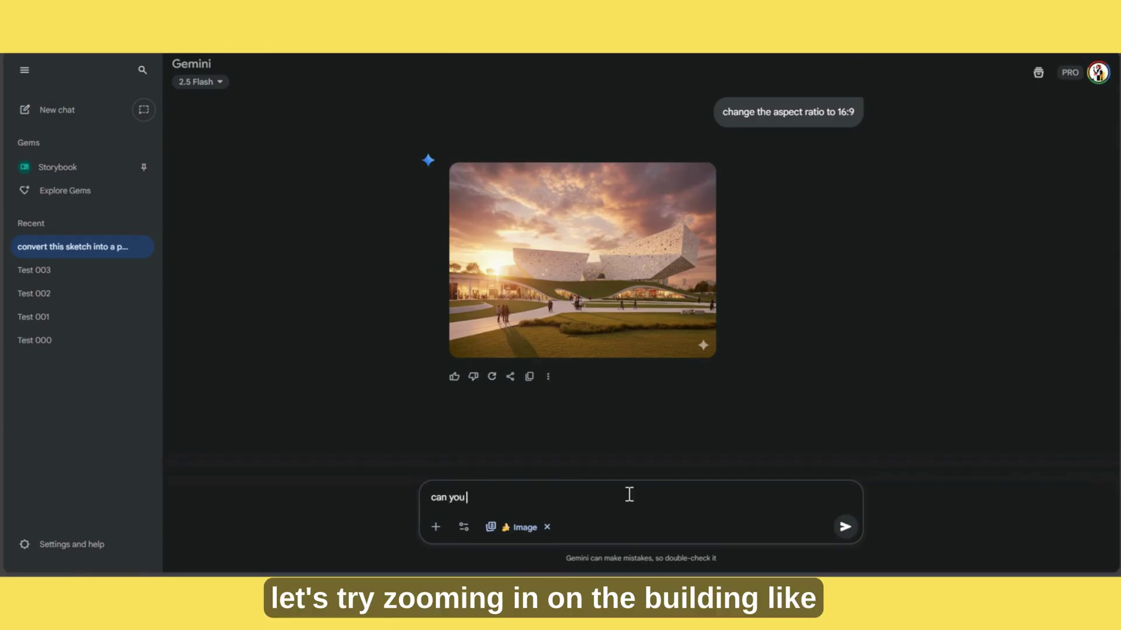
pyautogui.write('zoom into the building? a closeup shot')
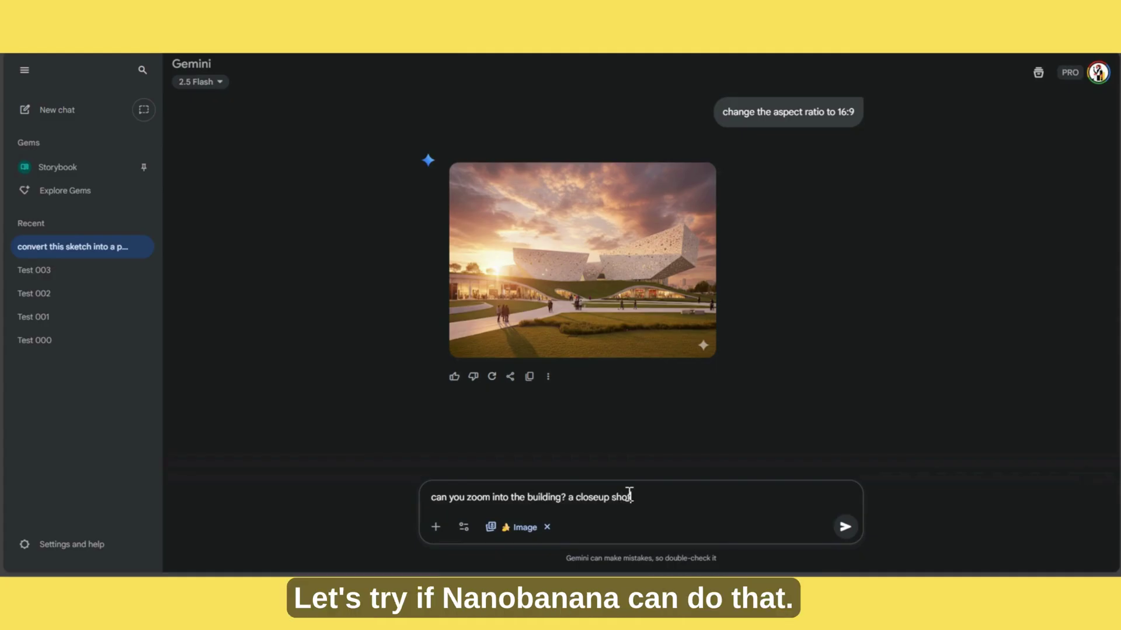
pyautogui.press('Return')
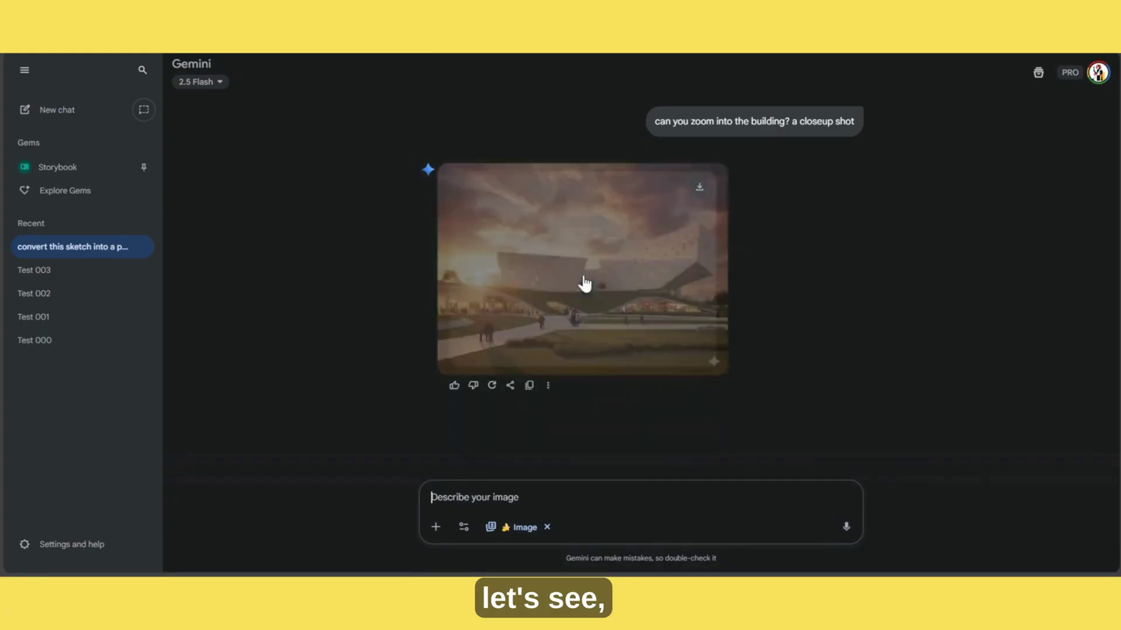
pyautogui.click(619, 274)
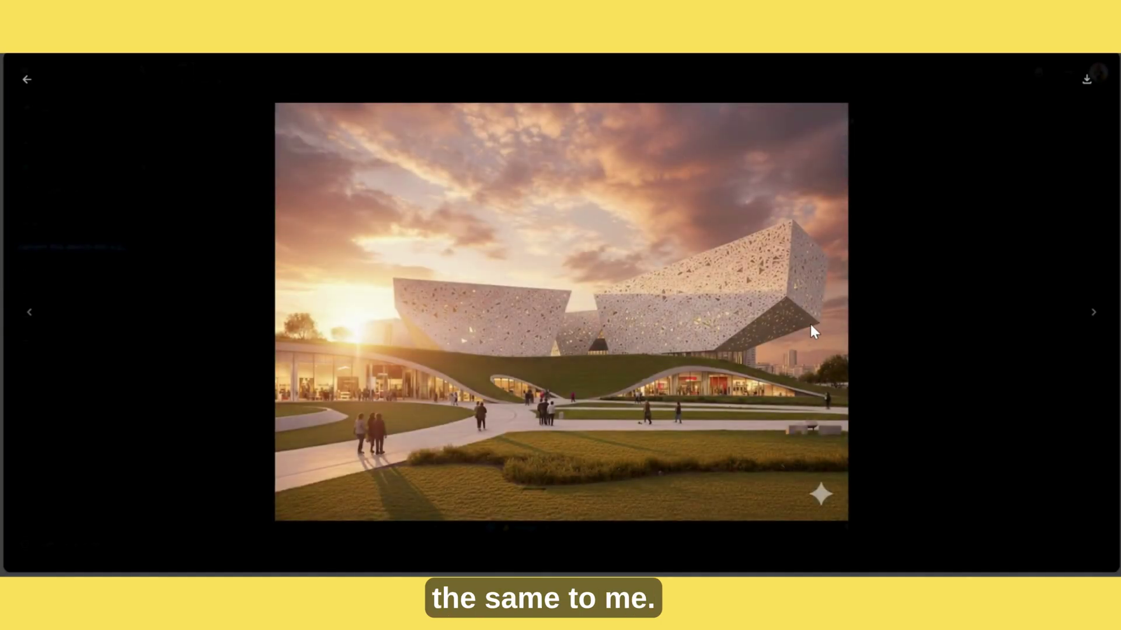
pyautogui.press('Escape')
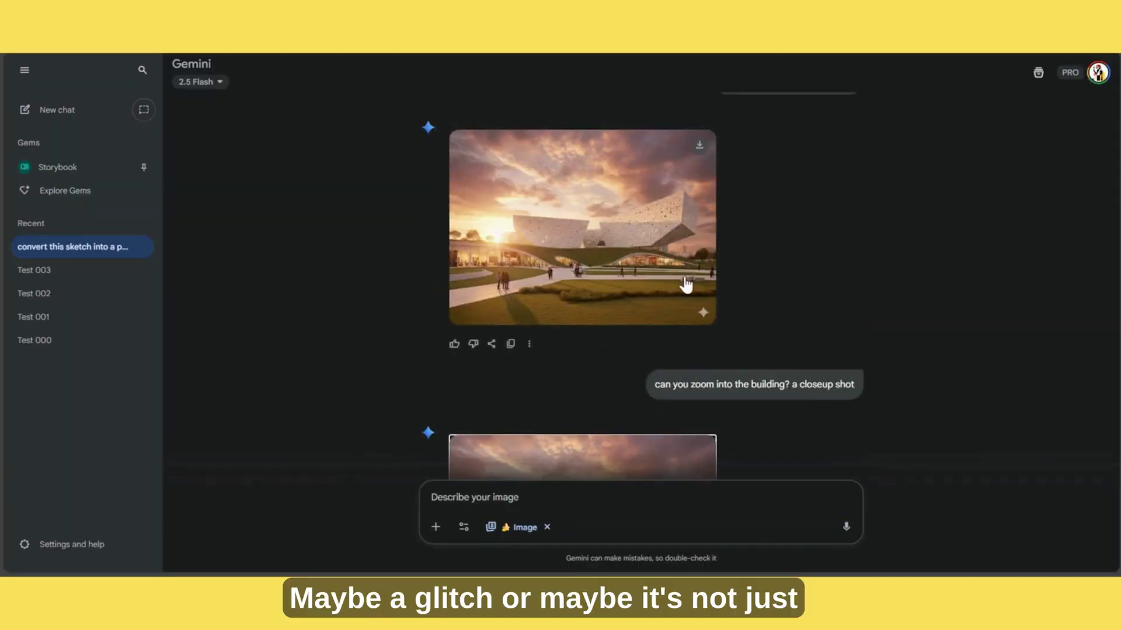
# Scroll the chat to compare the close-up with the earlier 16:9 render.
pyautogui.scroll(-3, 680, 283)
pyautogui.scroll(3, 687, 282)
pyautogui.scroll(-5, 635, 305)
pyautogui.scroll(5, 628, 329)
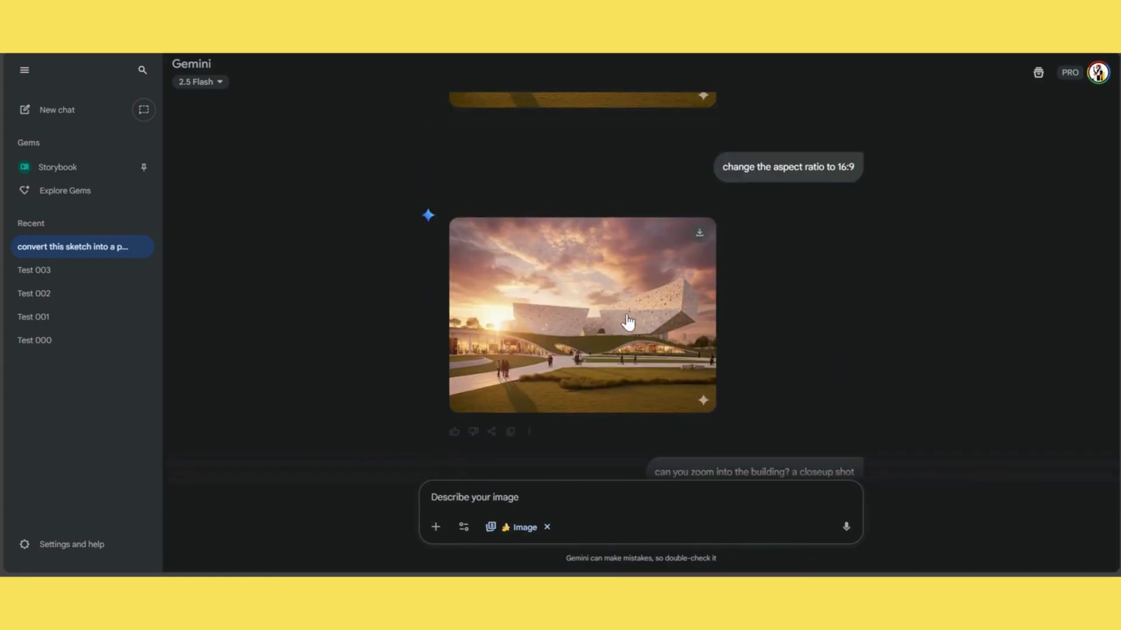
pyautogui.scroll(-5, 560, 315)
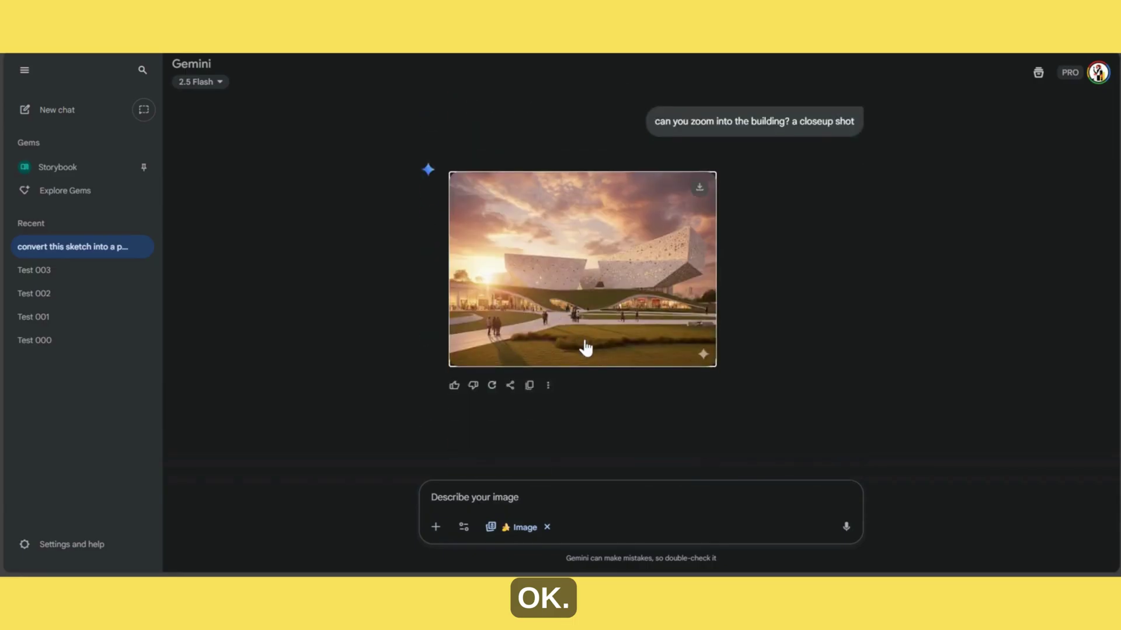
# Request a dramatic night render with a dark blue Milky Way sky and building lights, then view it.
pyautogui.write('coonvert th')
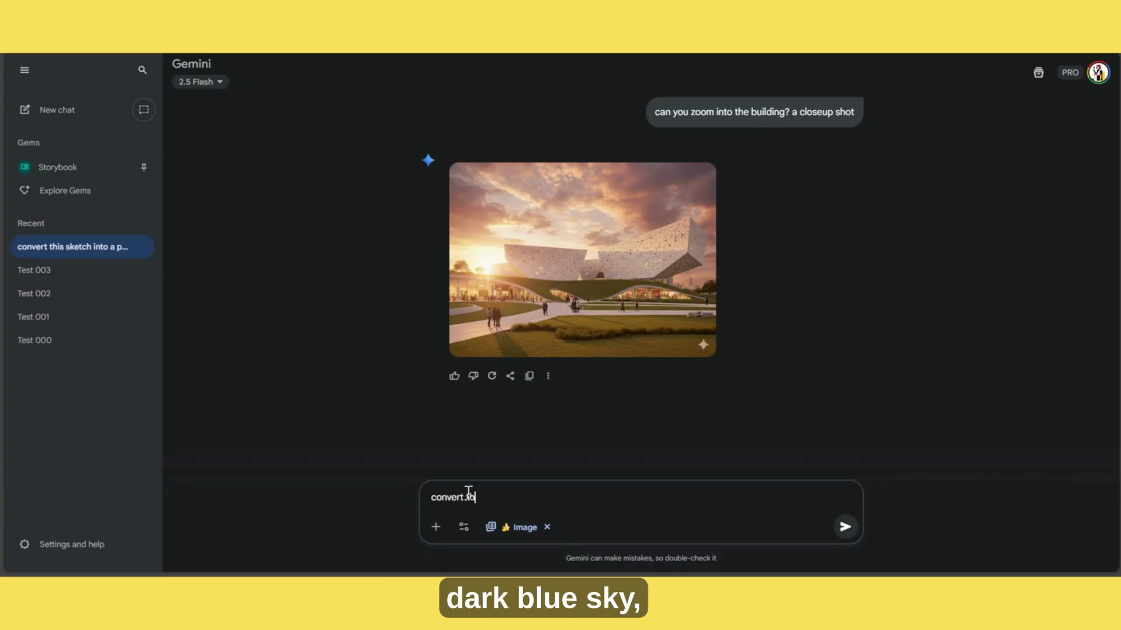
pyautogui.write('is')
pyautogui.write('into a dramatic night render. dark blue sky with milkyway.. lights from build')
pyautogui.write('ing')
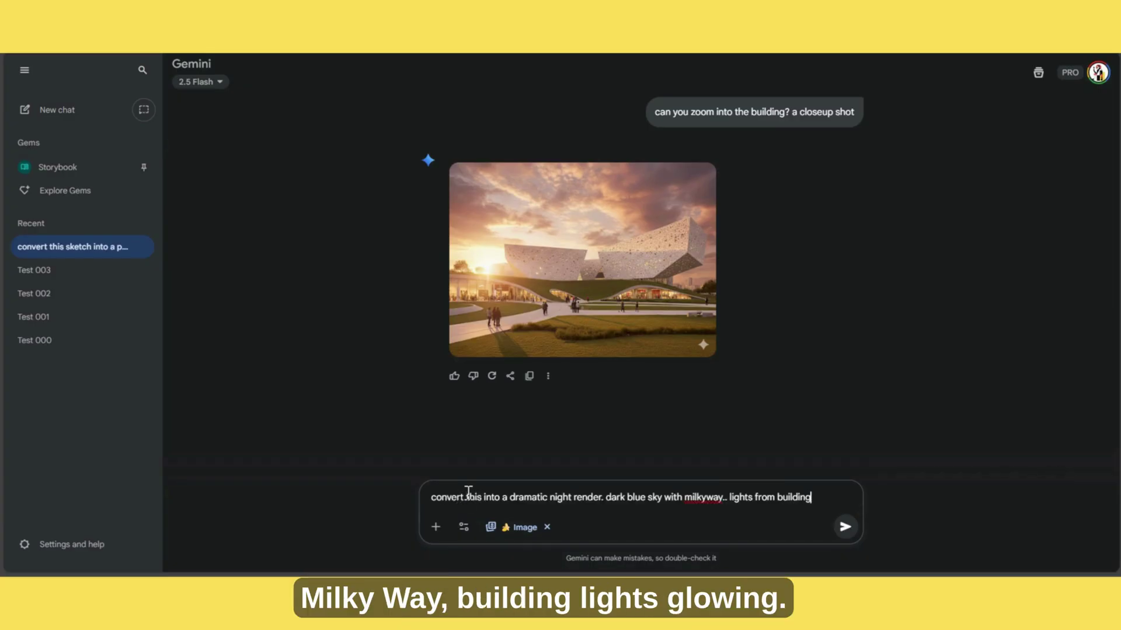
pyautogui.press('Return')
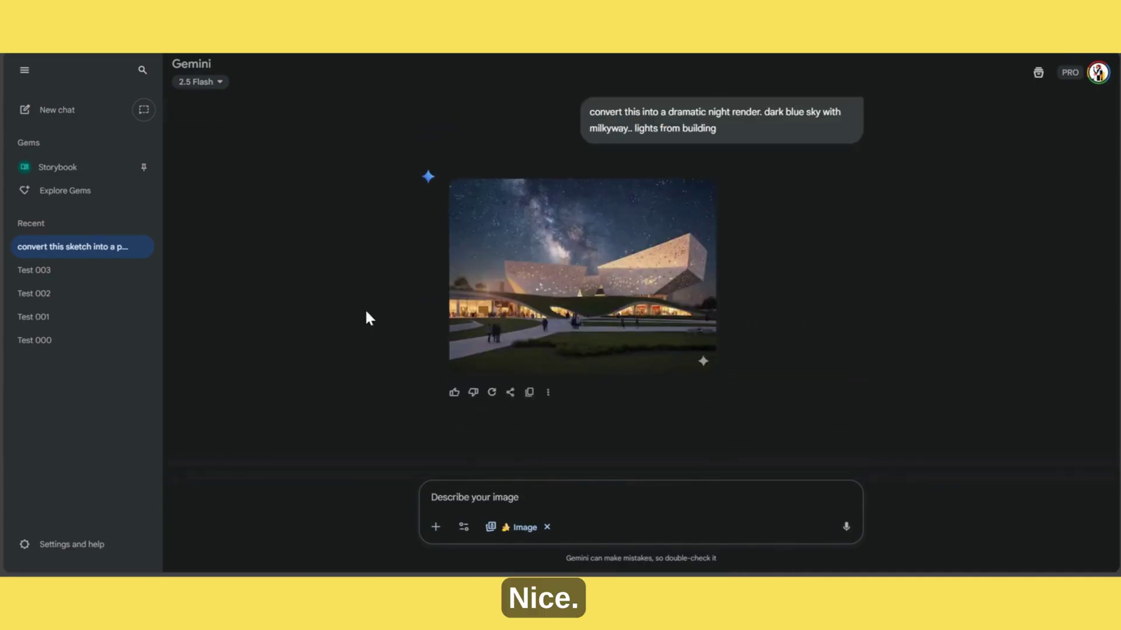
pyautogui.click(635, 291)
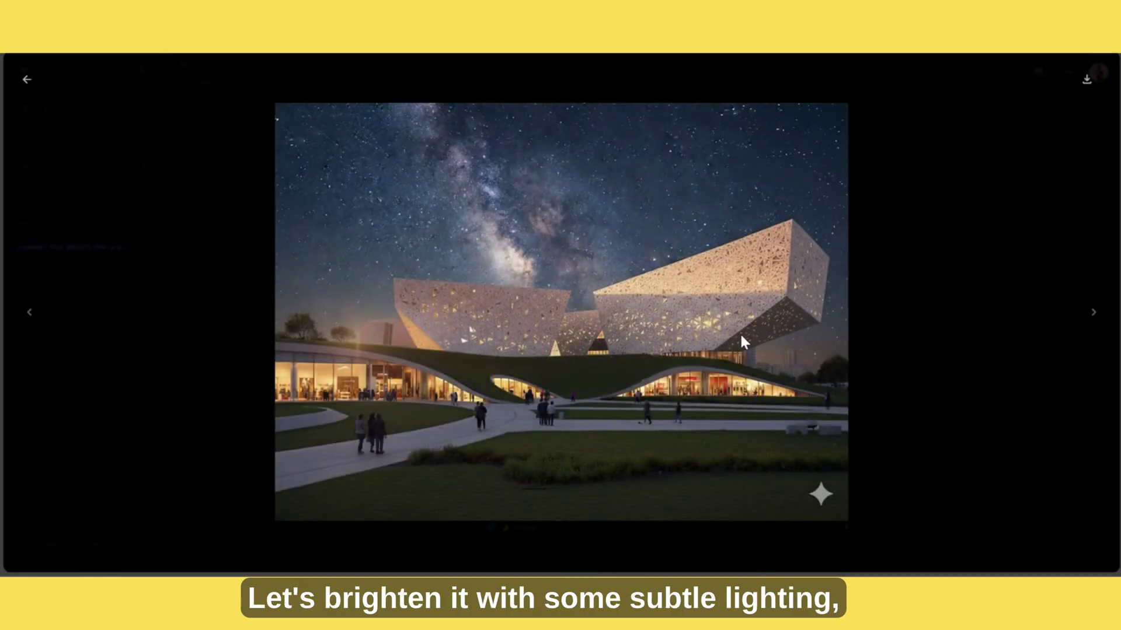
pyautogui.press('Escape')
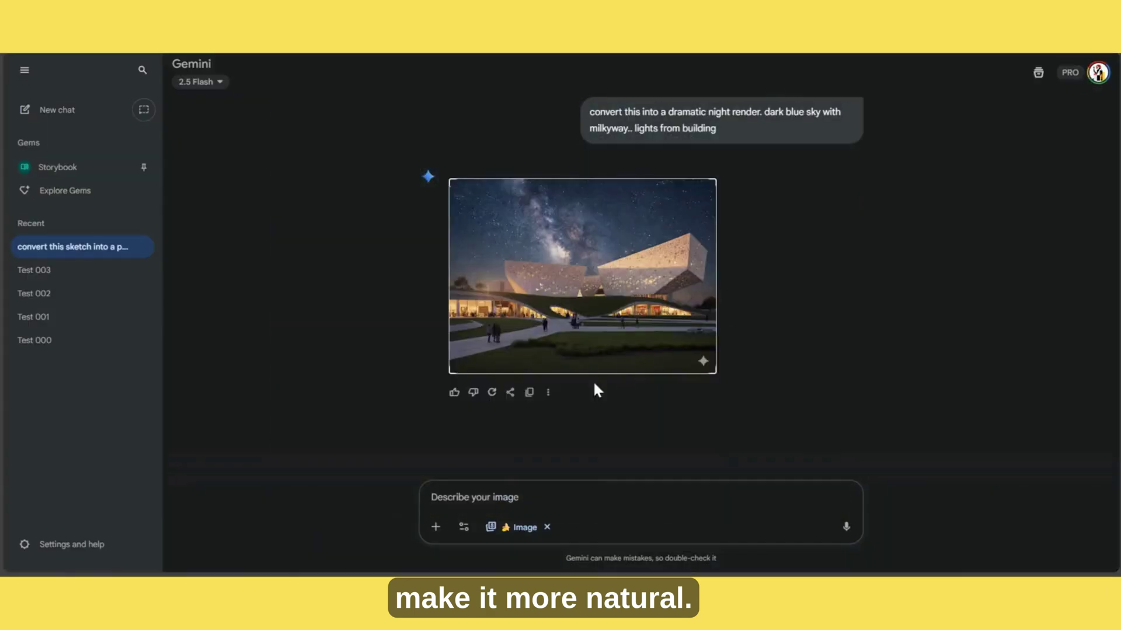
# Ask Gemini to vary the bush lengths on the grass mound and add warm artificial lighting.
pyautogui.click(503, 499)
pyautogui.write('ma')
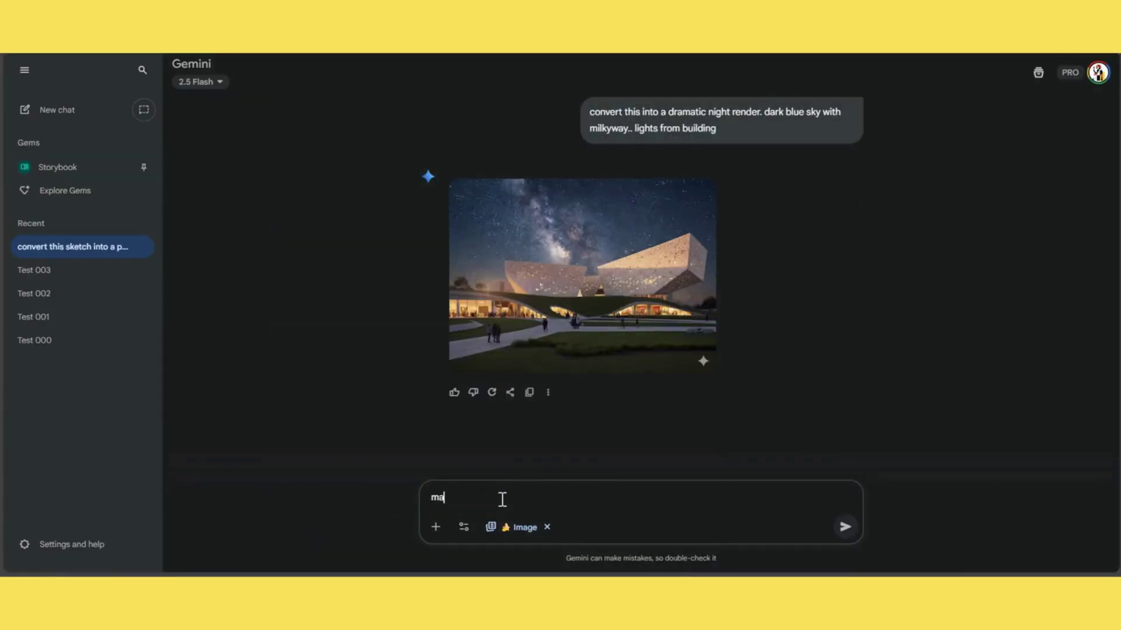
pyautogui.write('ke the grass mount ')
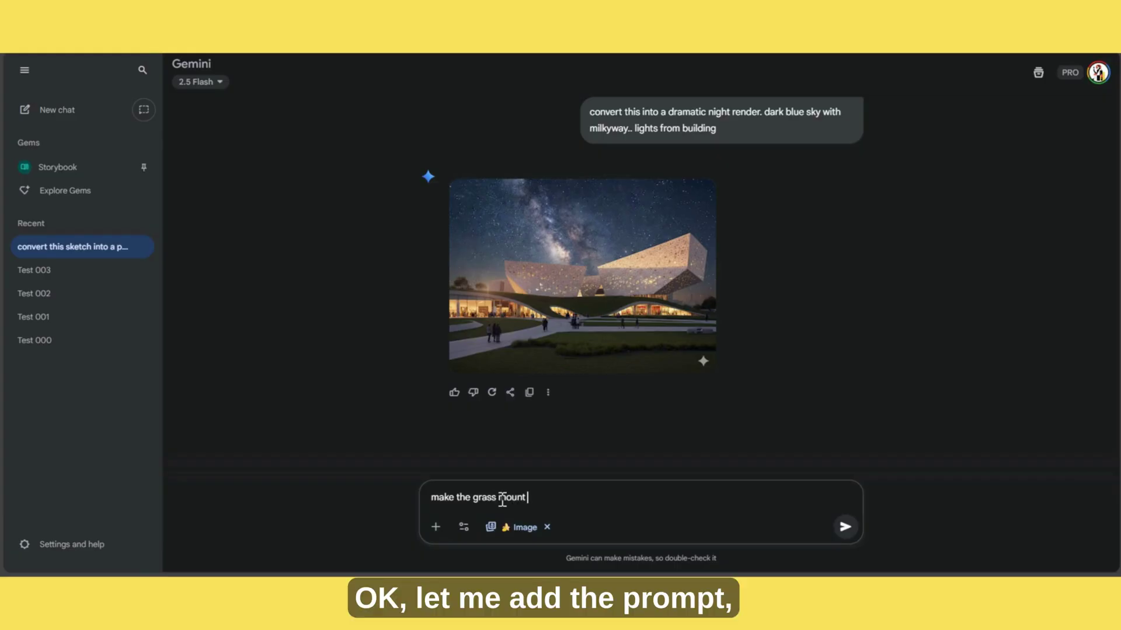
pyautogui.write('more ')
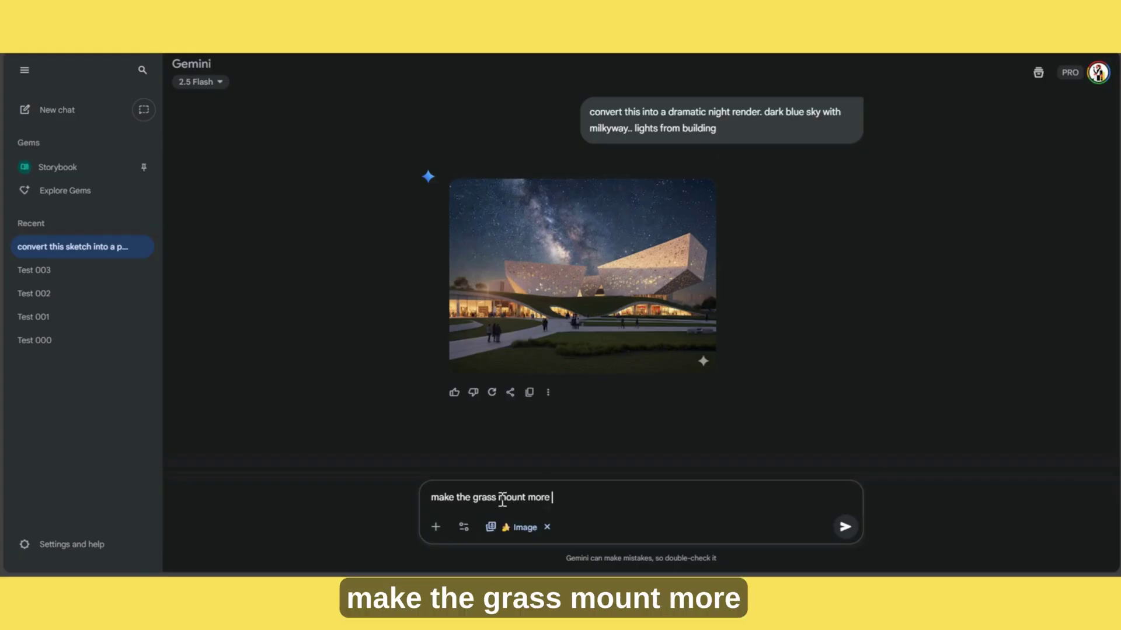
pyautogui.write('drama')
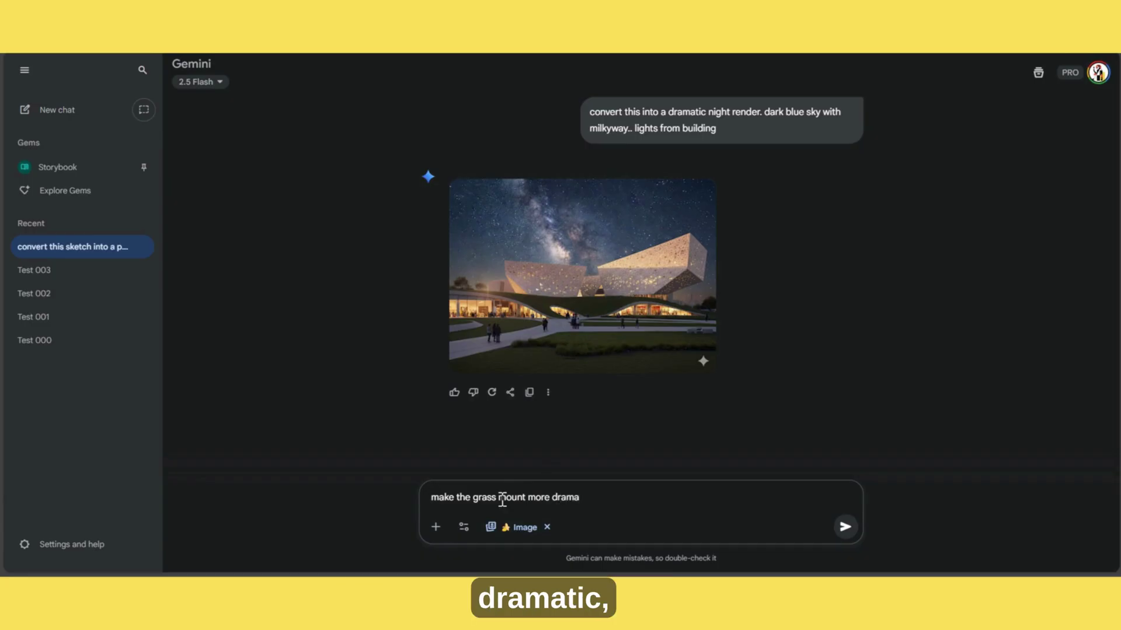
pyautogui.write('tic by varying the bush lengths and add arti')
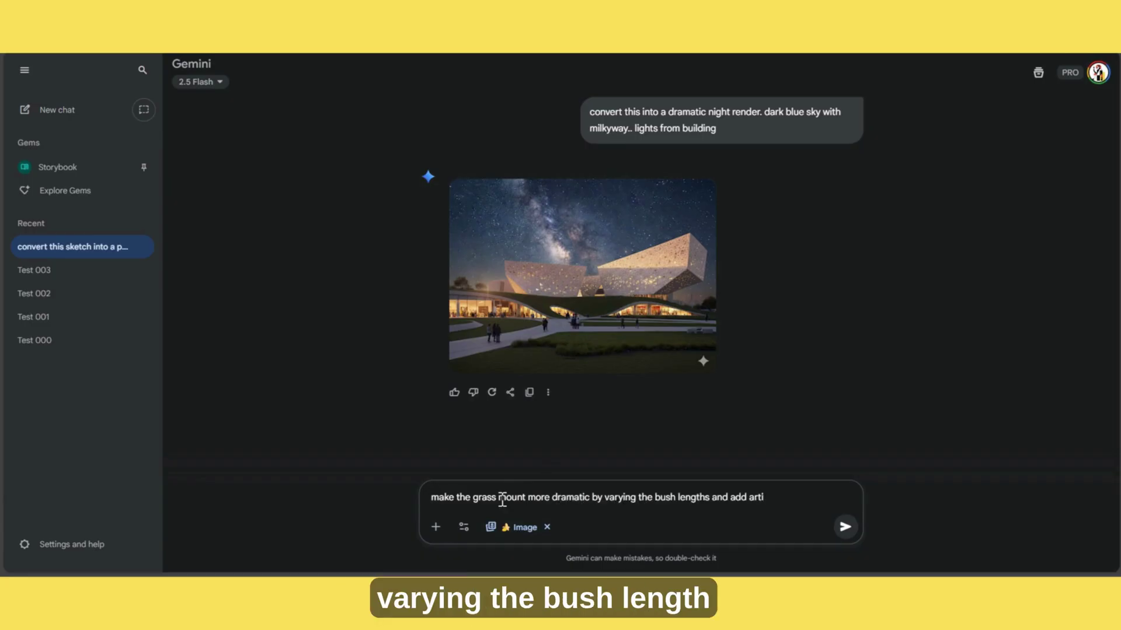
pyautogui.write('ficial wam')
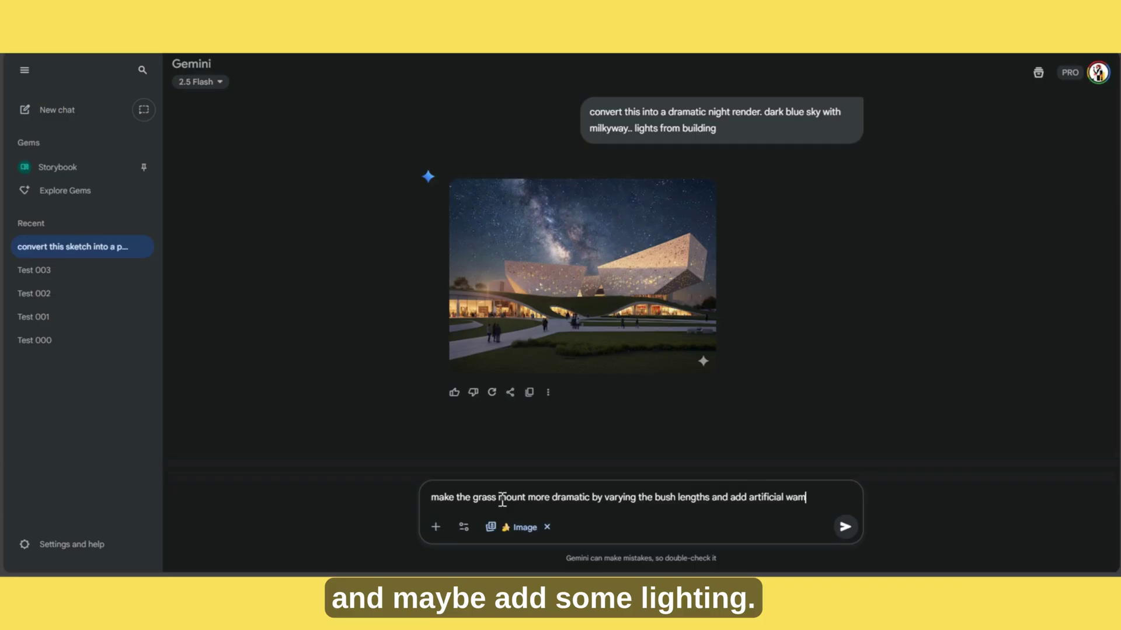
pyautogui.write('m lighting')
pyautogui.press('Return')
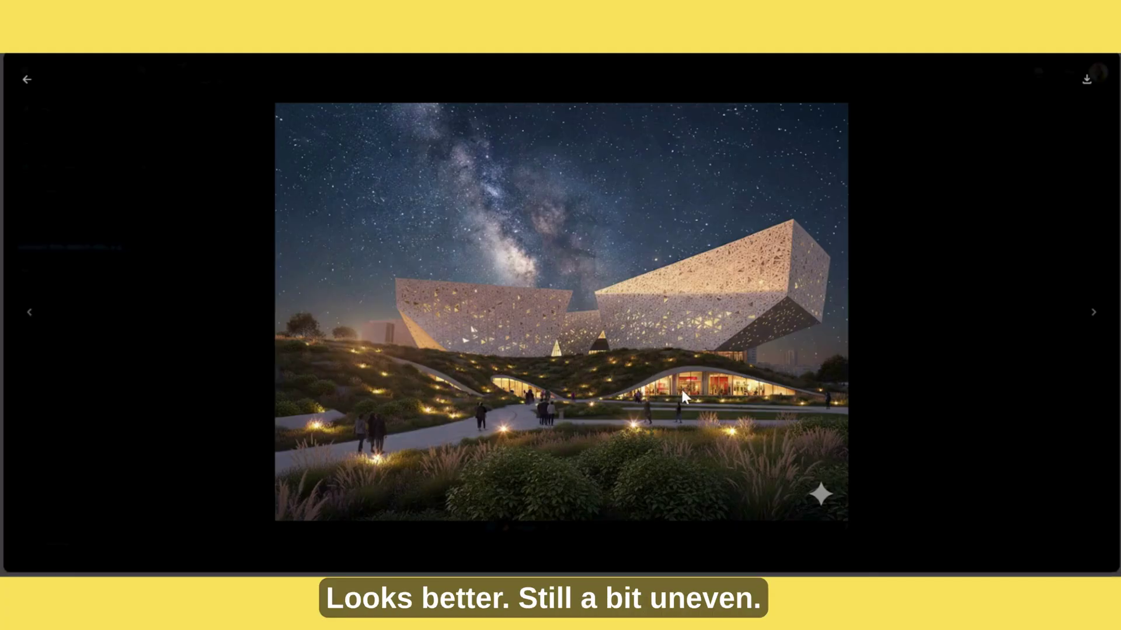
pyautogui.press('Escape')
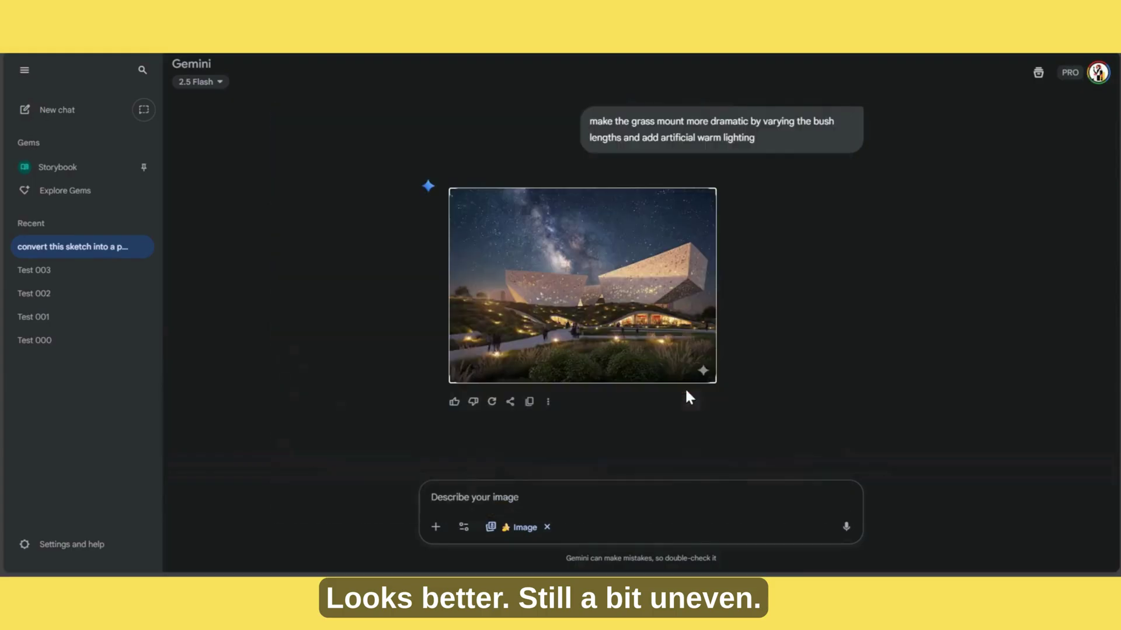
pyautogui.click(502, 496)
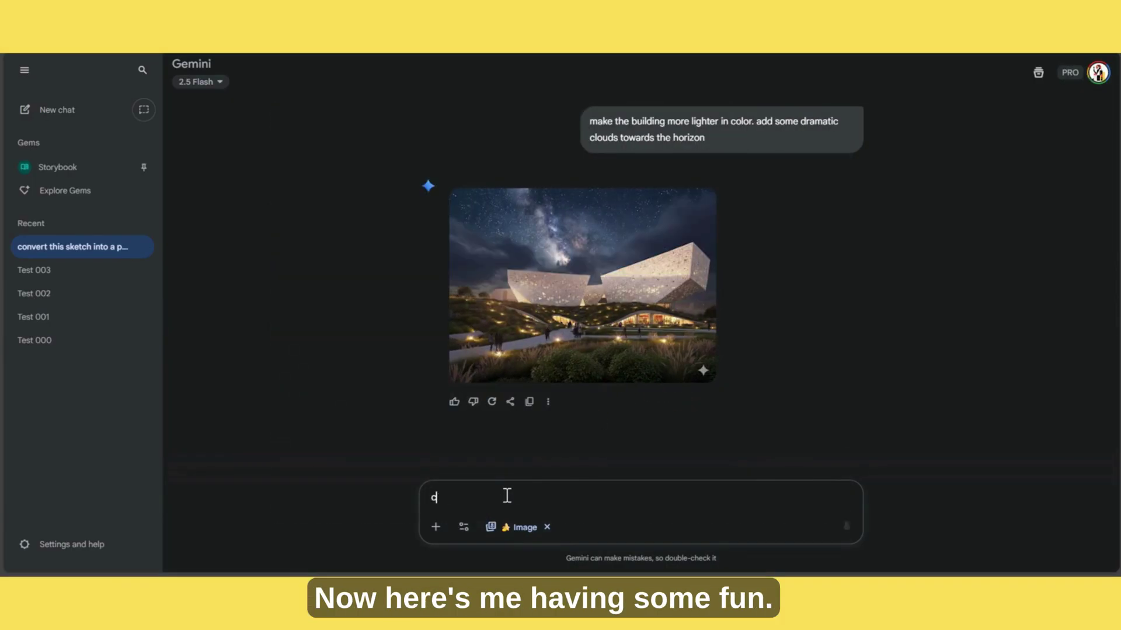
# Convert the foreground into a concert arena, then have the stage removed from the render.
pyautogui.write('convert the ')
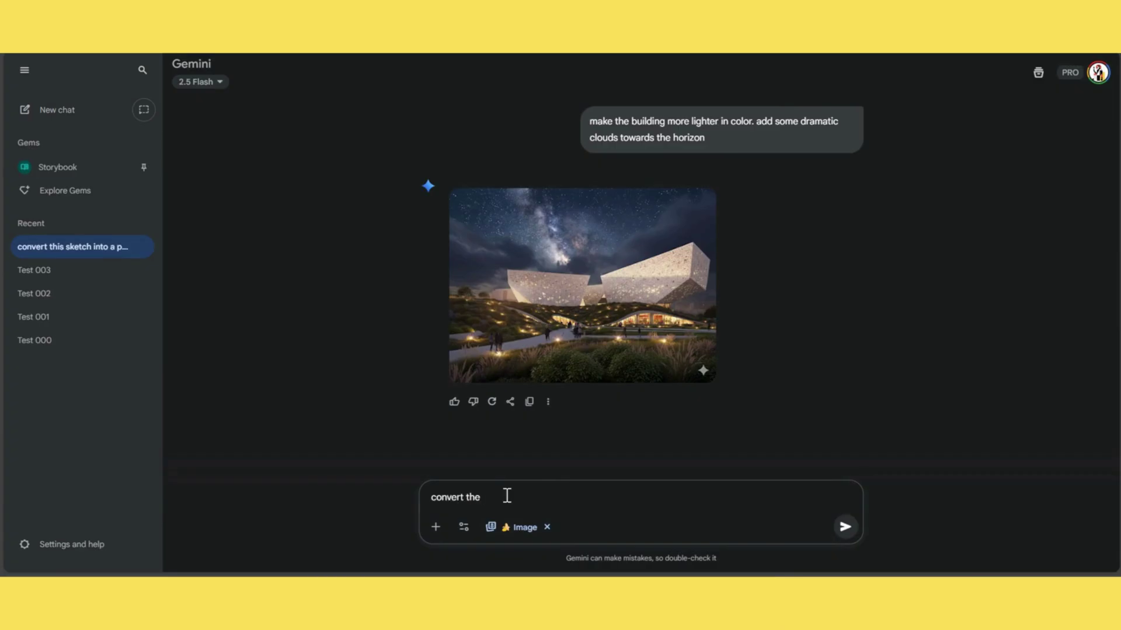
pyautogui.write('foreground into a concert arena')
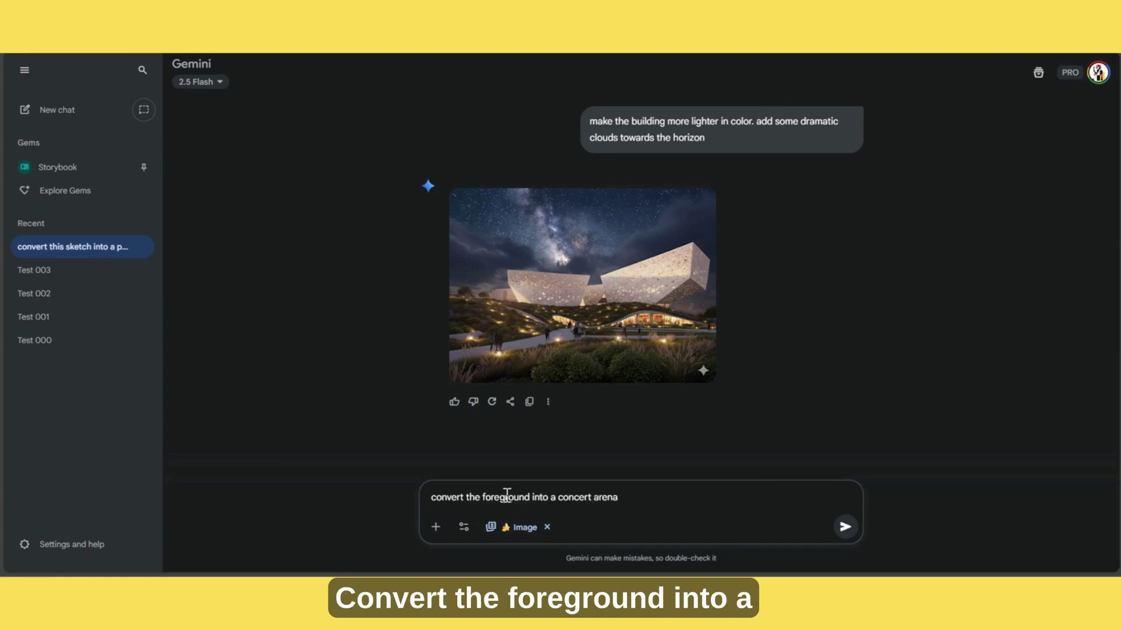
pyautogui.press('Return')
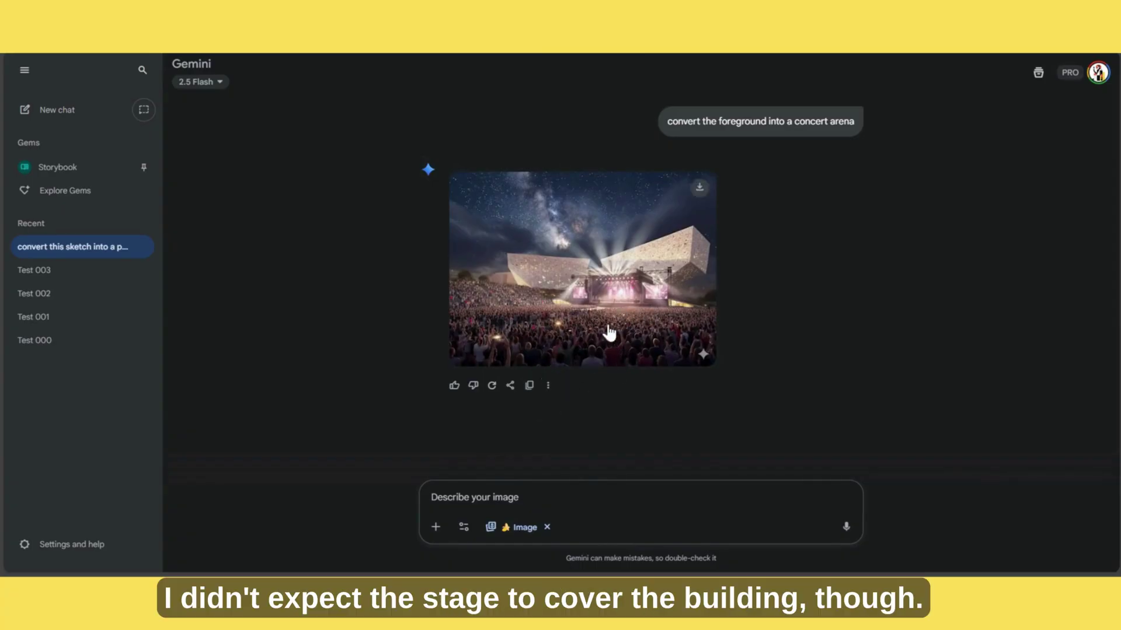
pyautogui.click(515, 495)
pyautogui.write('remove the stage')
pyautogui.press('Return')
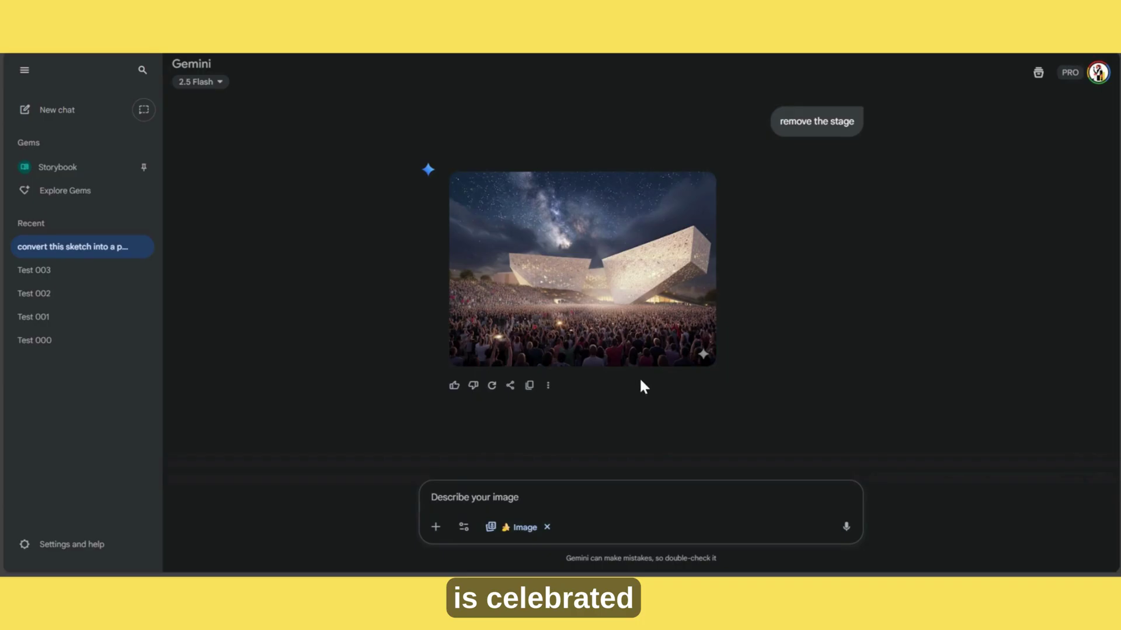
# Turn the building into a giant banana, compare it with earlier renders, and enlarge it.
pyautogui.write('now convert the building ')
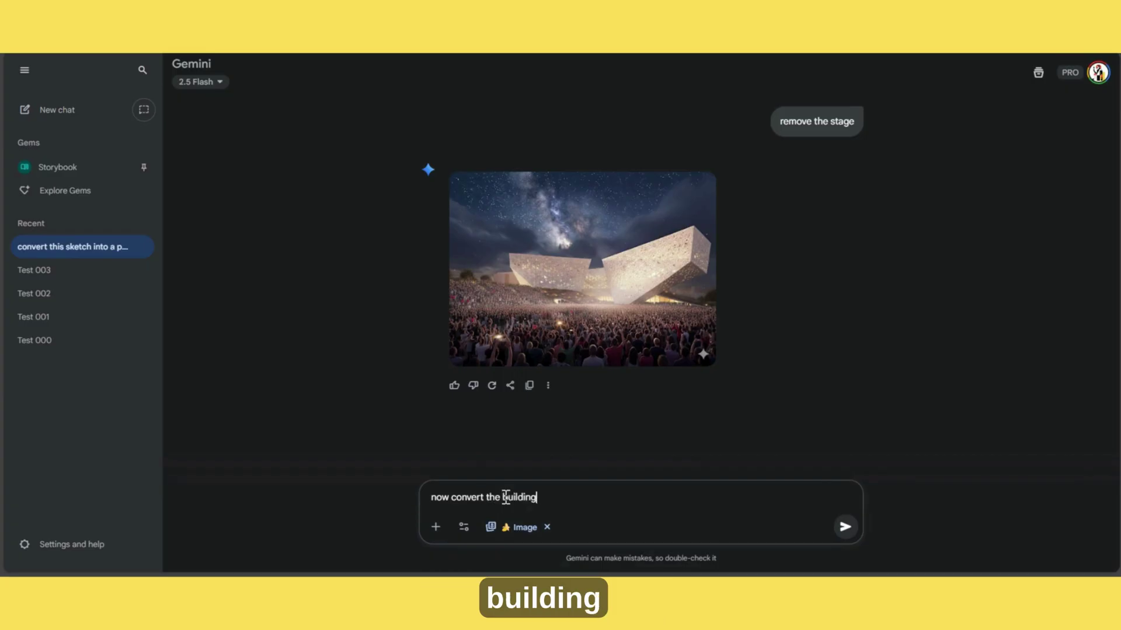
pyautogui.write('into a banana')
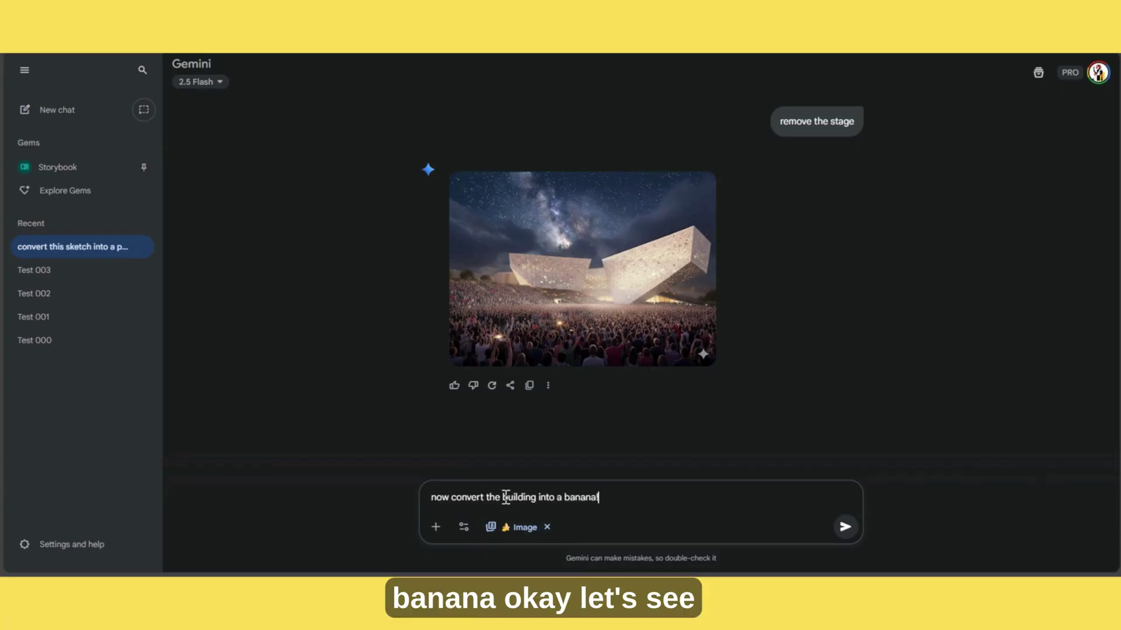
pyautogui.press('Return')
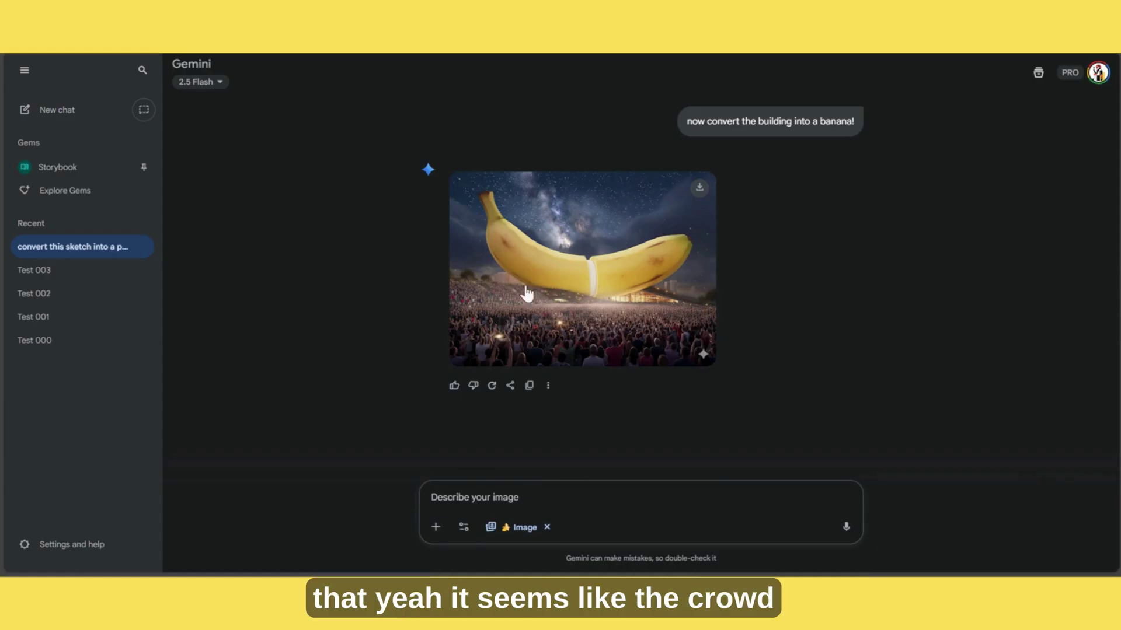
pyautogui.scroll(6, 588, 414)
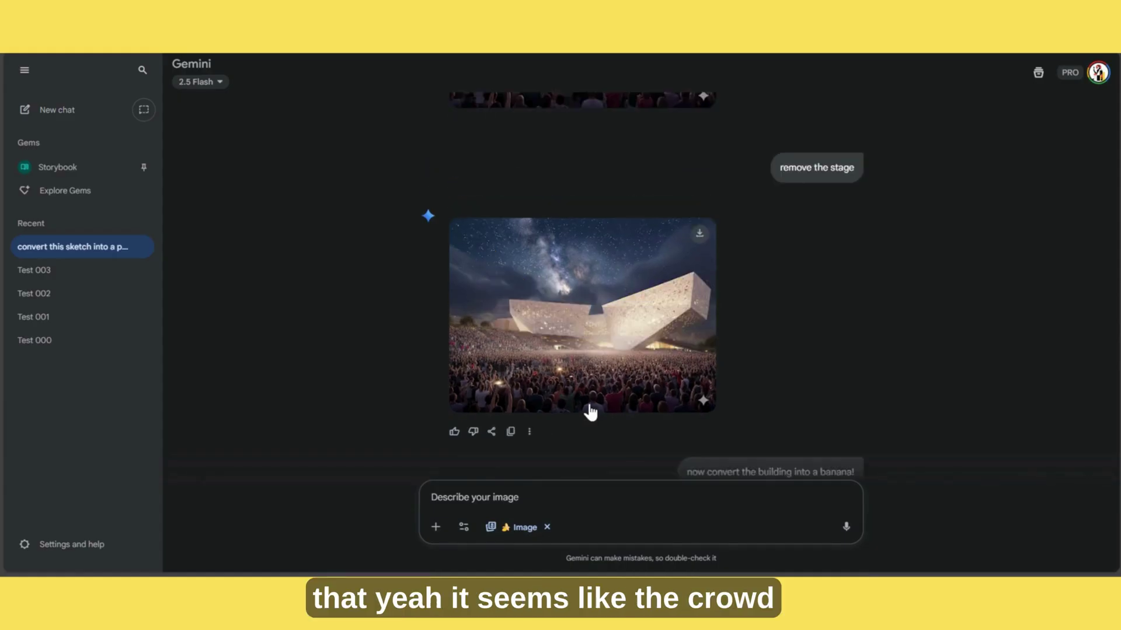
pyautogui.scroll(-5, 588, 411)
pyautogui.scroll(5, 588, 397)
pyautogui.scroll(-4, 587, 390)
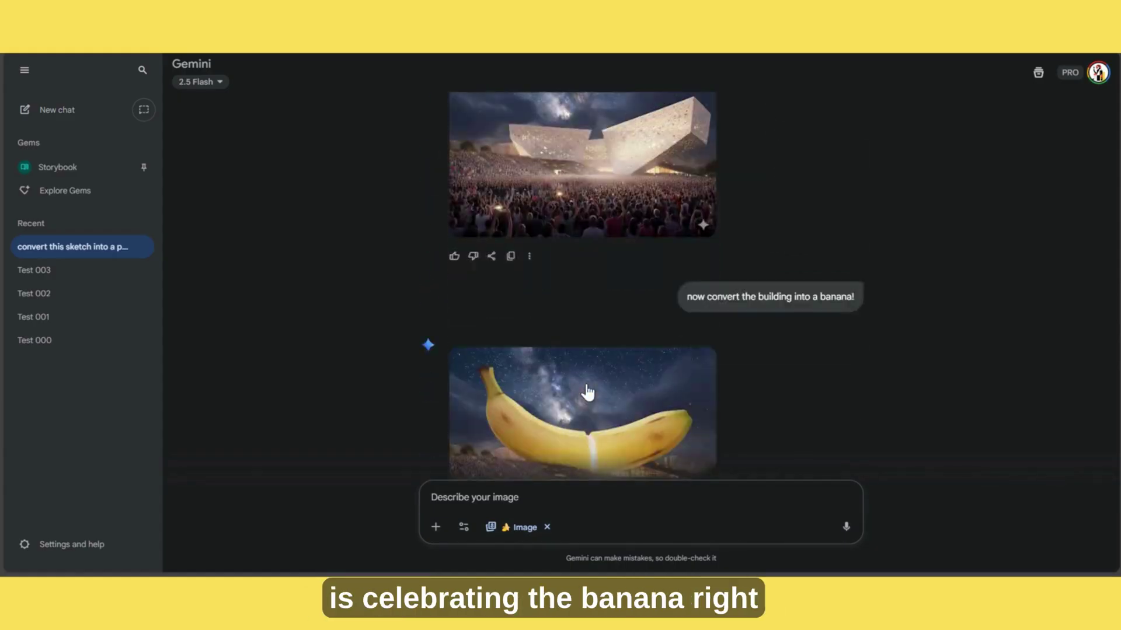
pyautogui.click(586, 390)
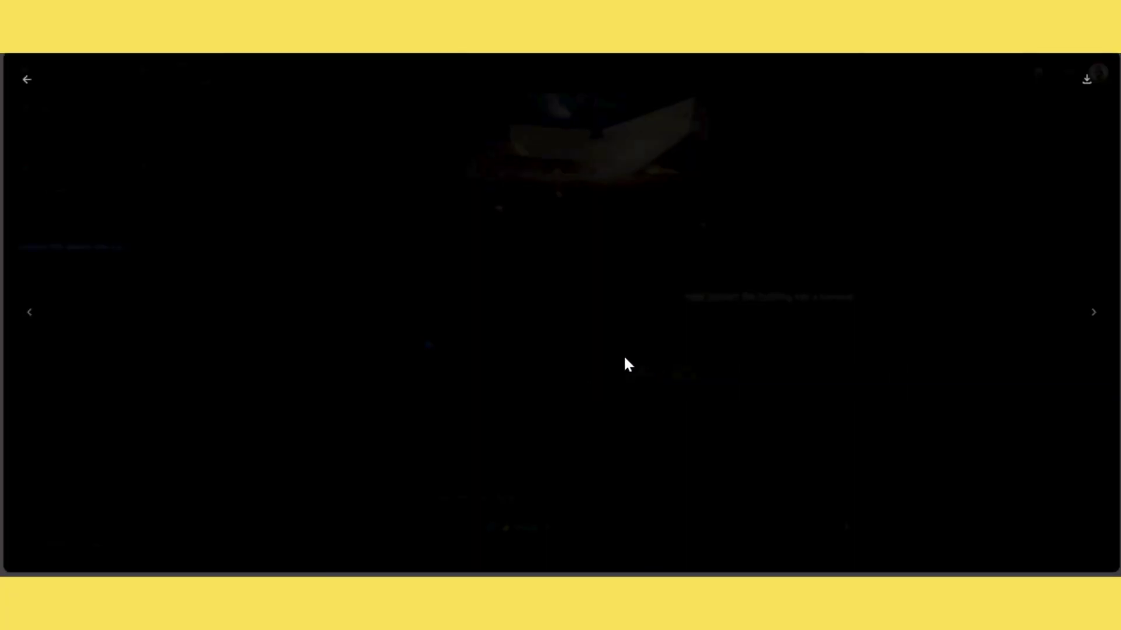